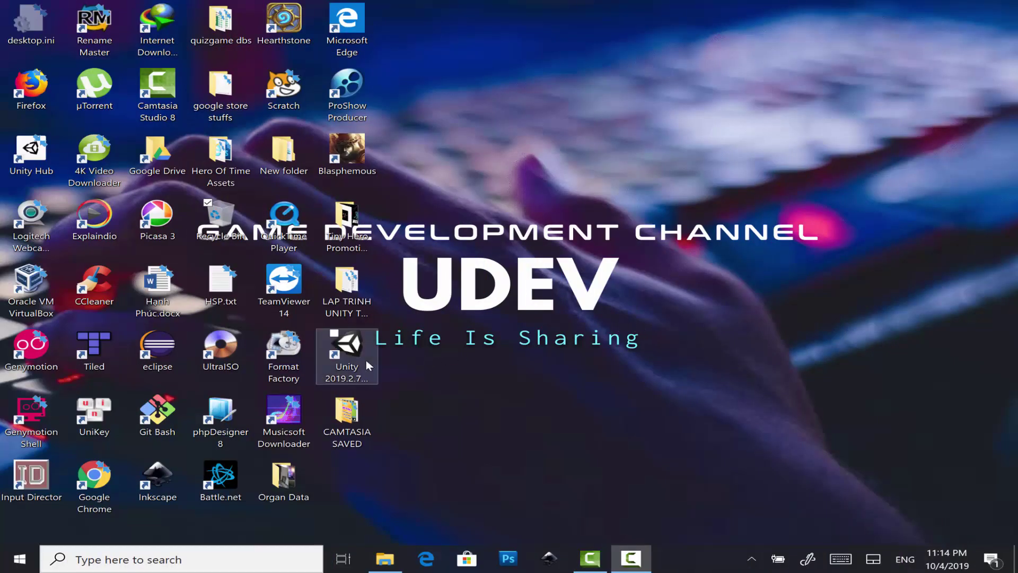
Launch Unity Hub and open the HungBong Tutorial Copy project in Unity 2019.2.7f2.
{"action": "left_click", "coordinate": [368, 363]}
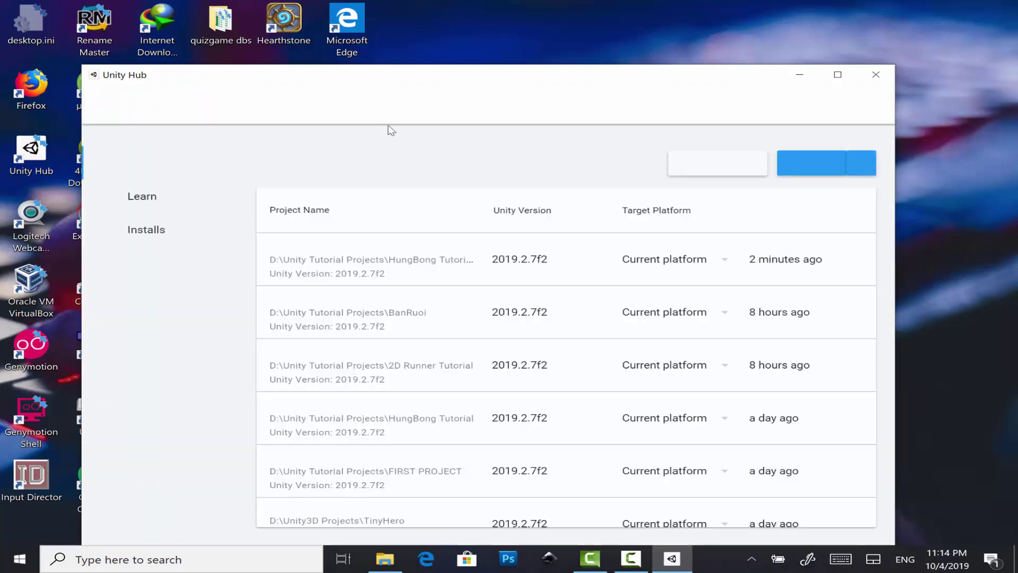
{"action": "left_click", "coordinate": [384, 256]}
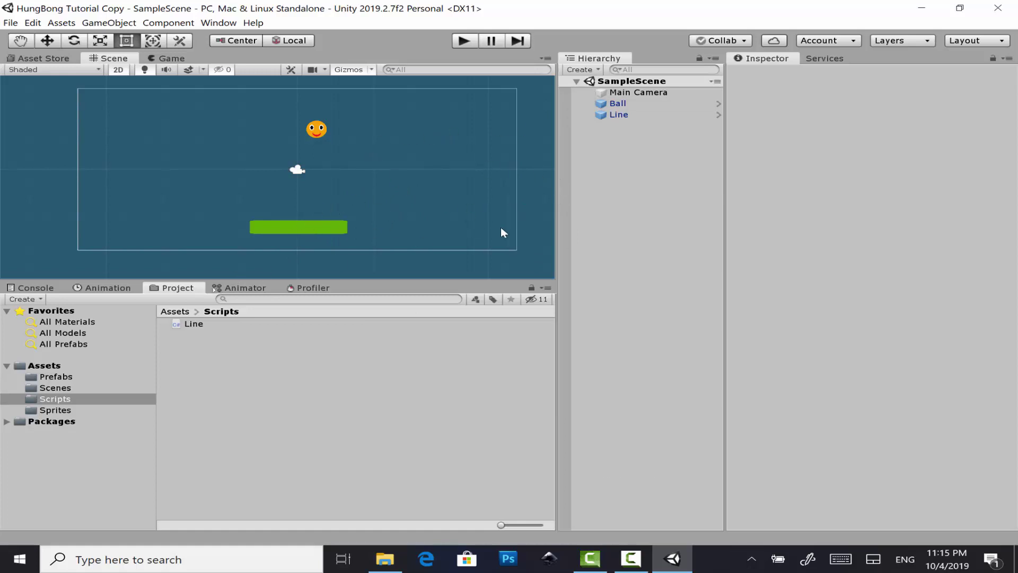
Remove the missing-script component from Ball, then select the Line paddle.
{"action": "left_click", "coordinate": [651, 107]}
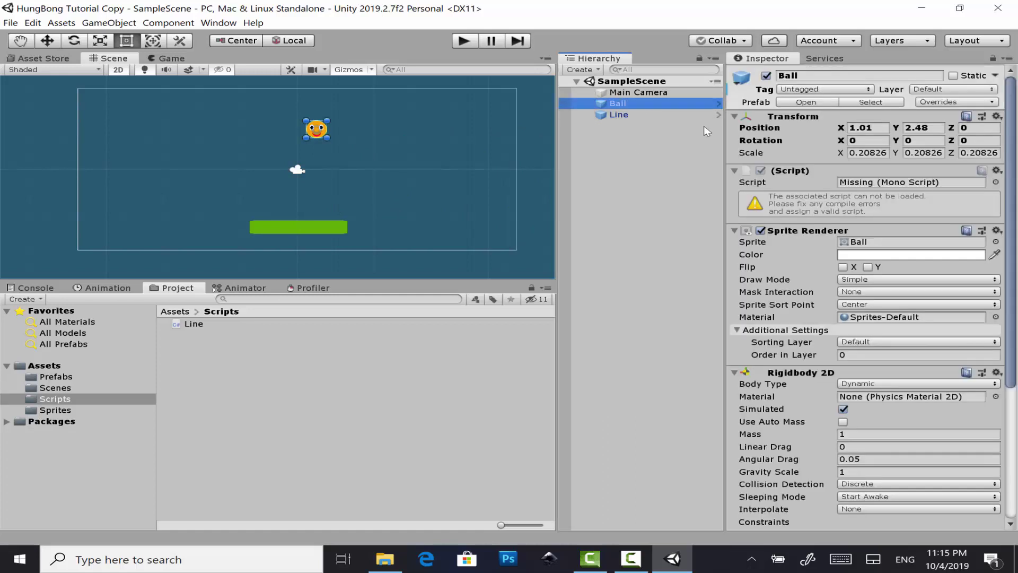
{"action": "left_click", "coordinate": [996, 171]}
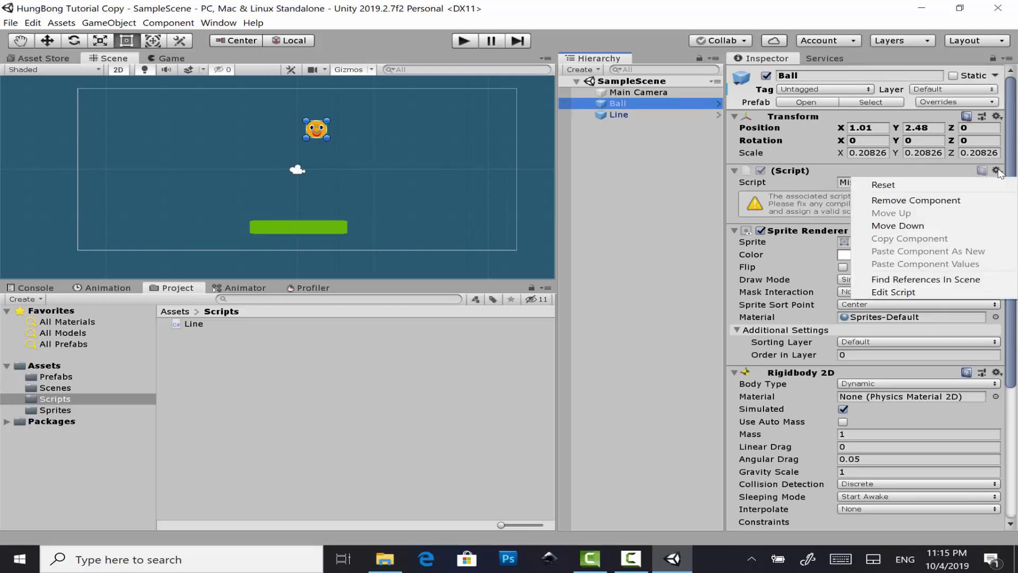
{"action": "left_click", "coordinate": [901, 199]}
{"action": "left_click", "coordinate": [682, 172]}
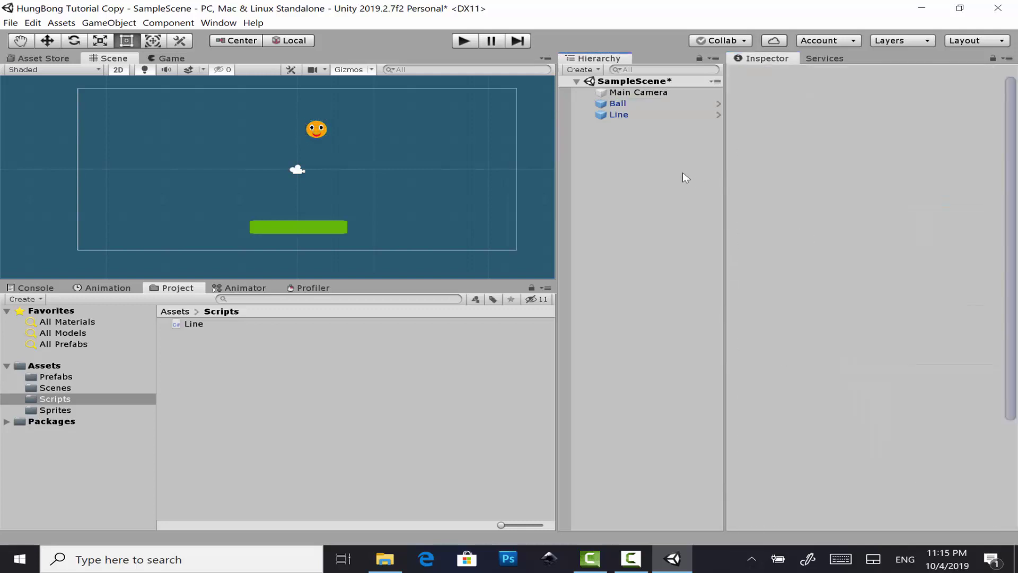
{"action": "left_click", "coordinate": [666, 115]}
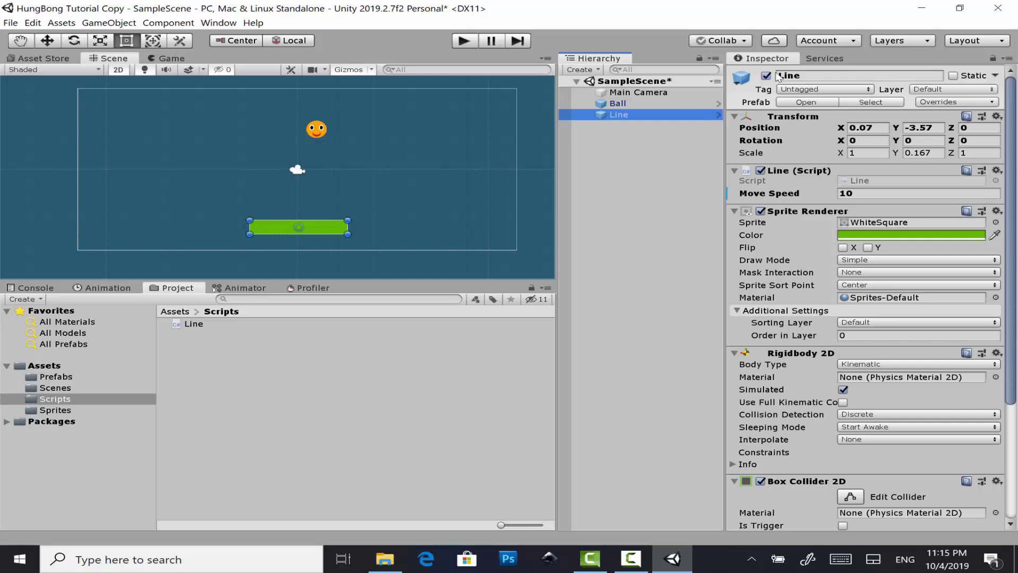
Tag the Line paddle as Player and save the scene.
{"action": "left_click", "coordinate": [804, 91]}
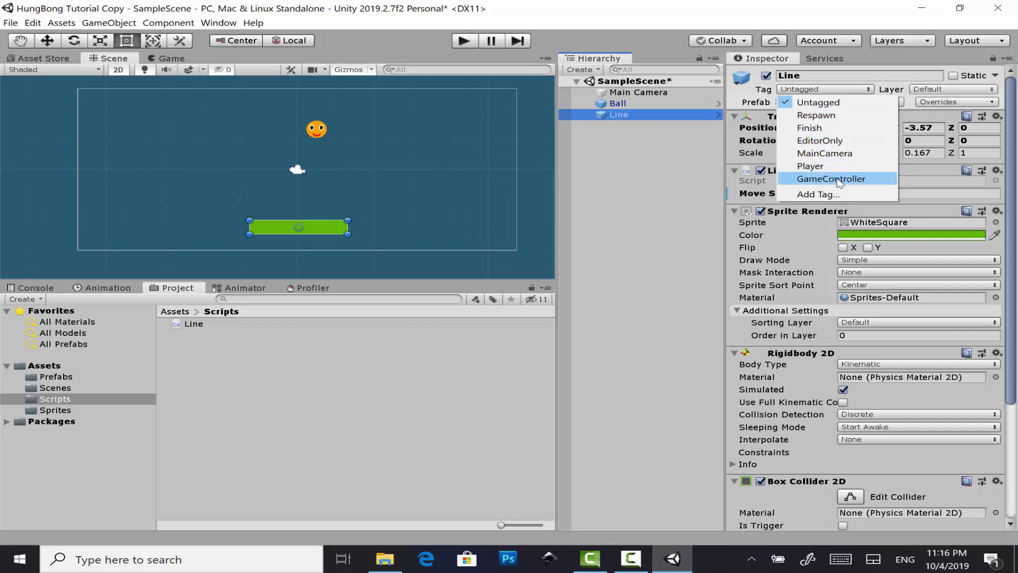
{"action": "left_click", "coordinate": [676, 148]}
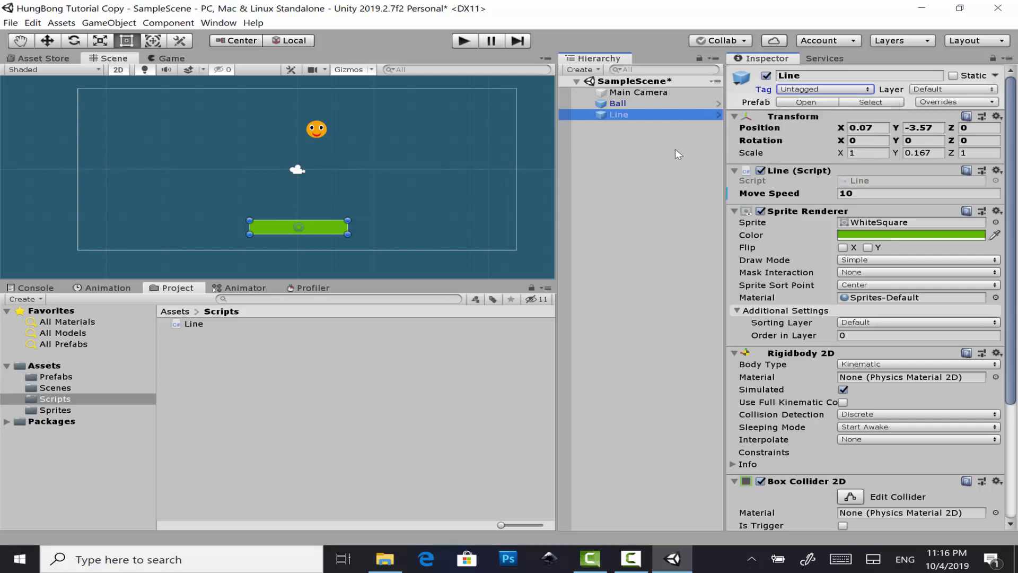
{"action": "left_click", "coordinate": [670, 103]}
{"action": "left_click", "coordinate": [671, 116]}
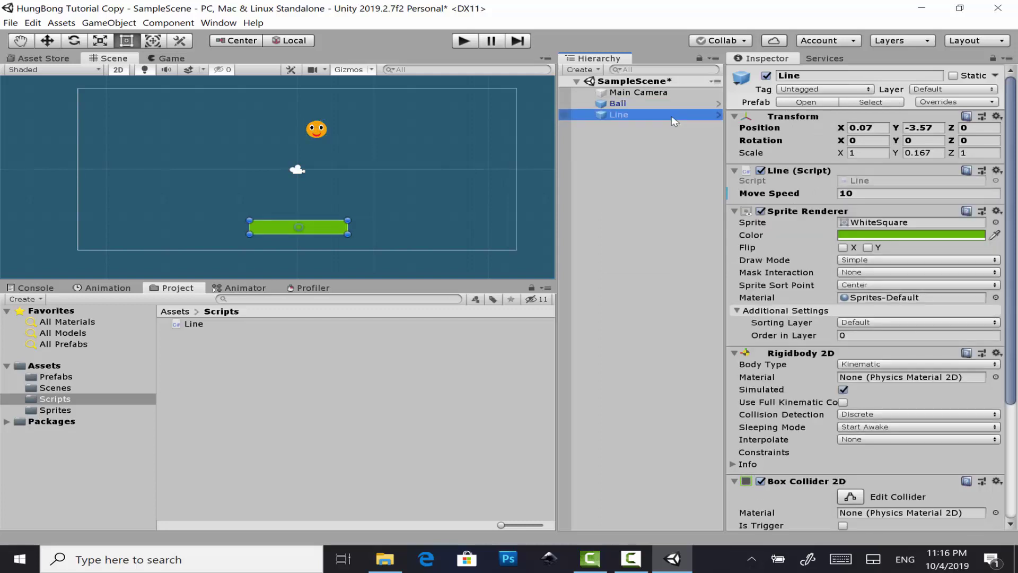
{"action": "left_click", "coordinate": [798, 90]}
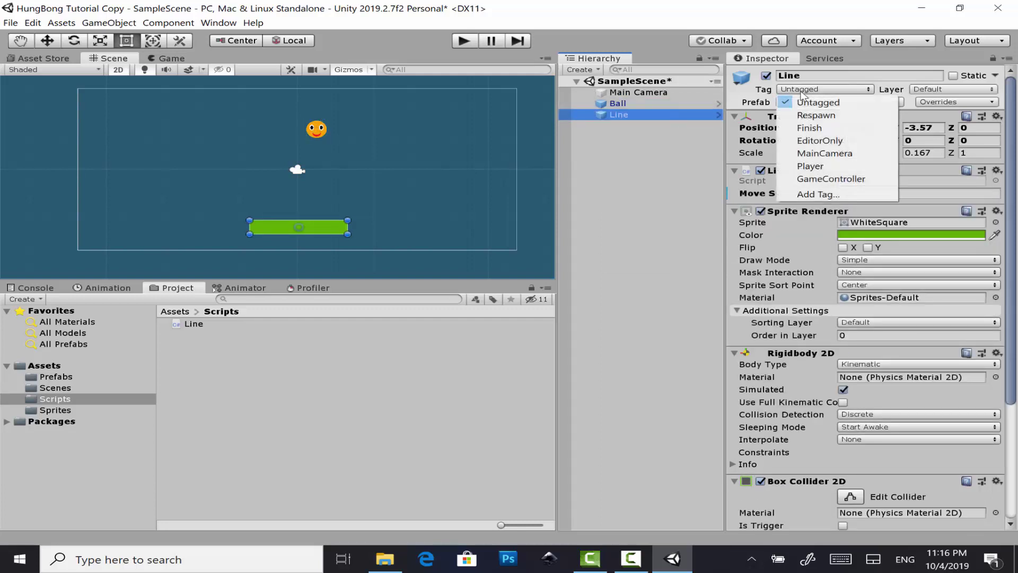
{"action": "left_click", "coordinate": [805, 166]}
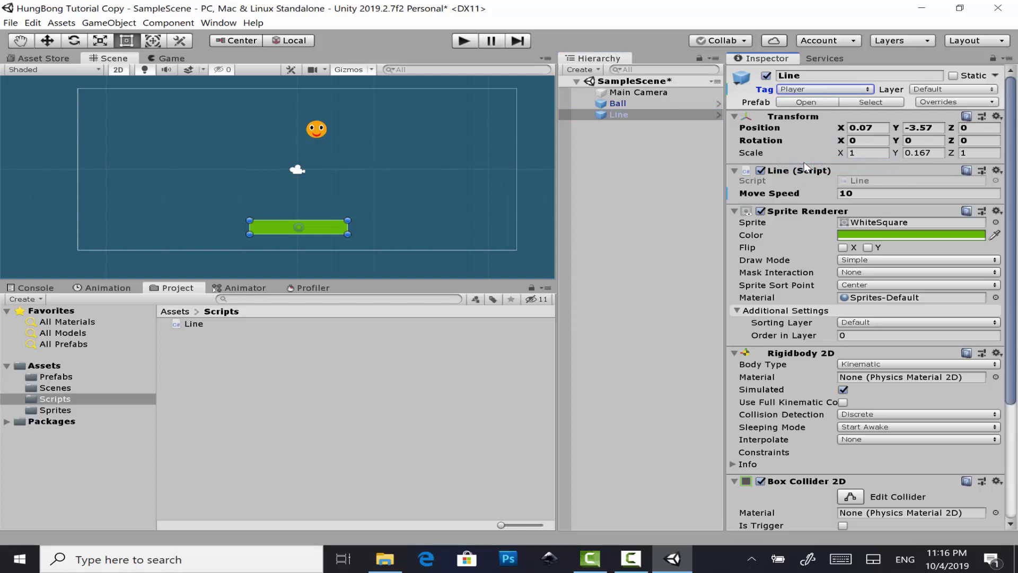
{"action": "key", "text": "ctrl+s"}
Add a new DeathZone tag in the Tags & Layers settings.
{"action": "left_click", "coordinate": [832, 91]}
{"action": "left_click", "coordinate": [823, 195]}
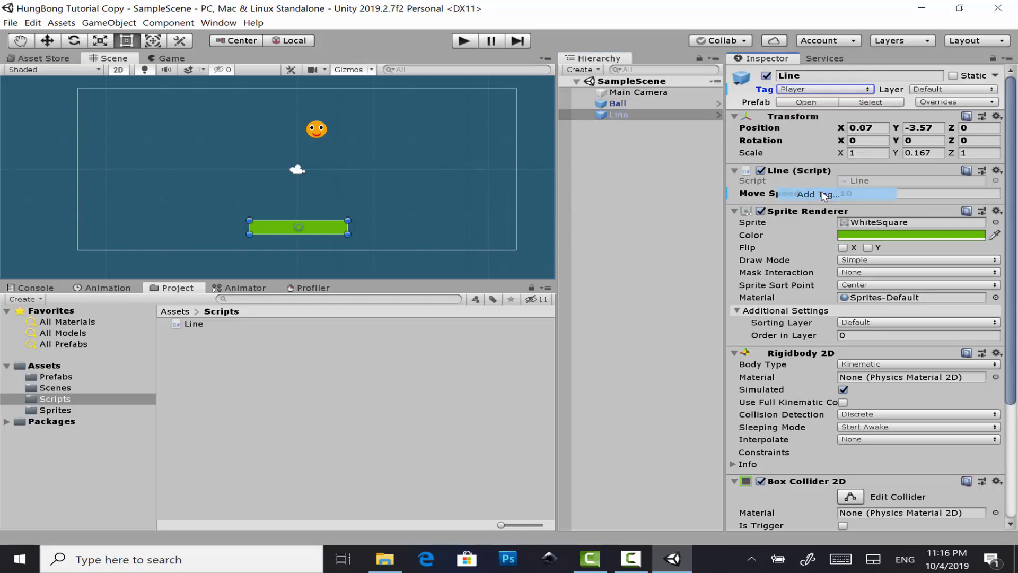
{"action": "left_click", "coordinate": [979, 132]}
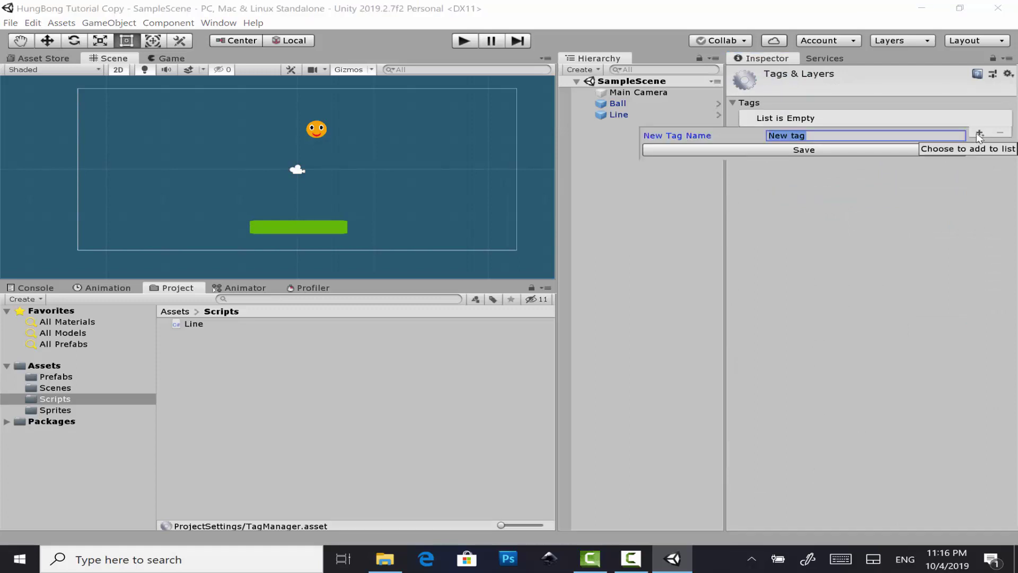
{"action": "type", "text": "Deat"}
{"action": "type", "text": "hZone"}
{"action": "key", "text": "Return"}
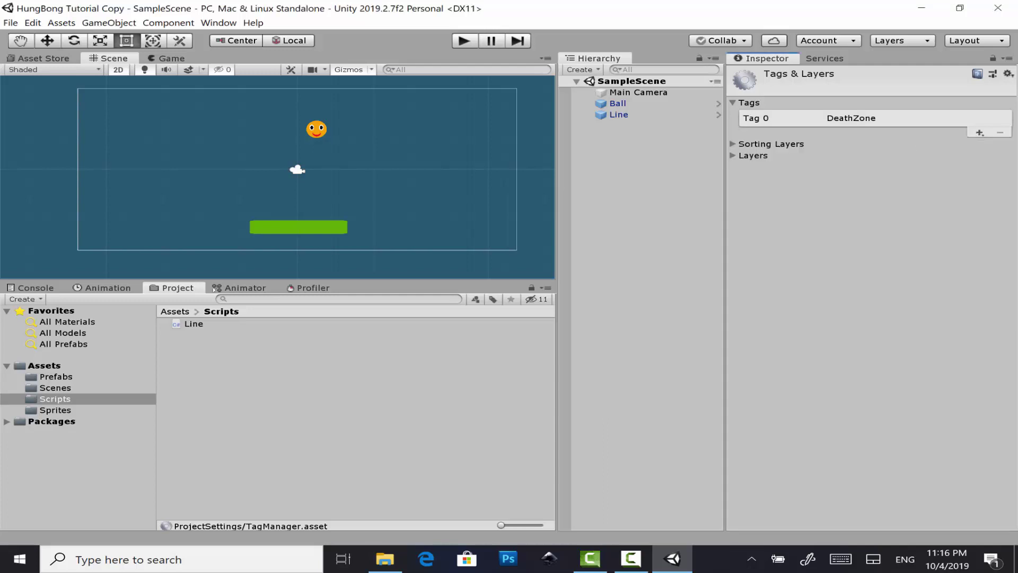
{"action": "left_click", "coordinate": [692, 152]}
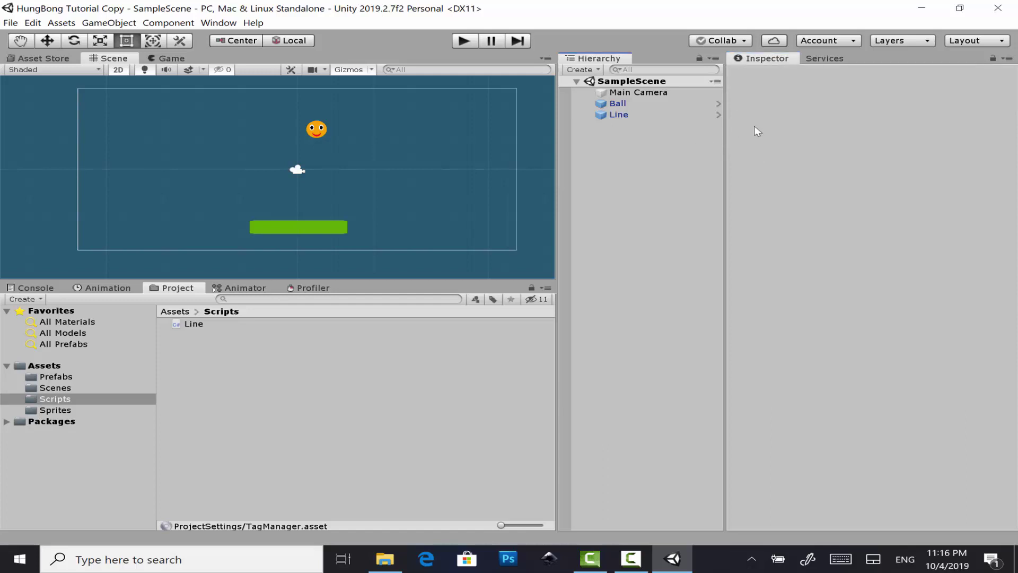
Create an empty object at position zero and name it DeathZone.
{"action": "left_click", "coordinate": [685, 104]}
{"action": "left_click", "coordinate": [668, 155]}
{"action": "right_click", "coordinate": [666, 158]}
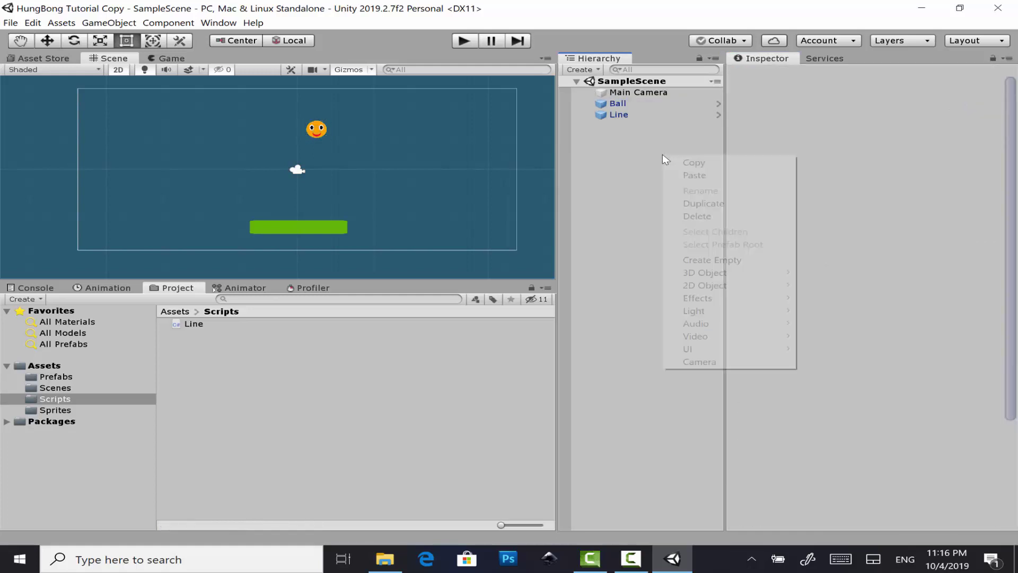
{"action": "left_click", "coordinate": [718, 257]}
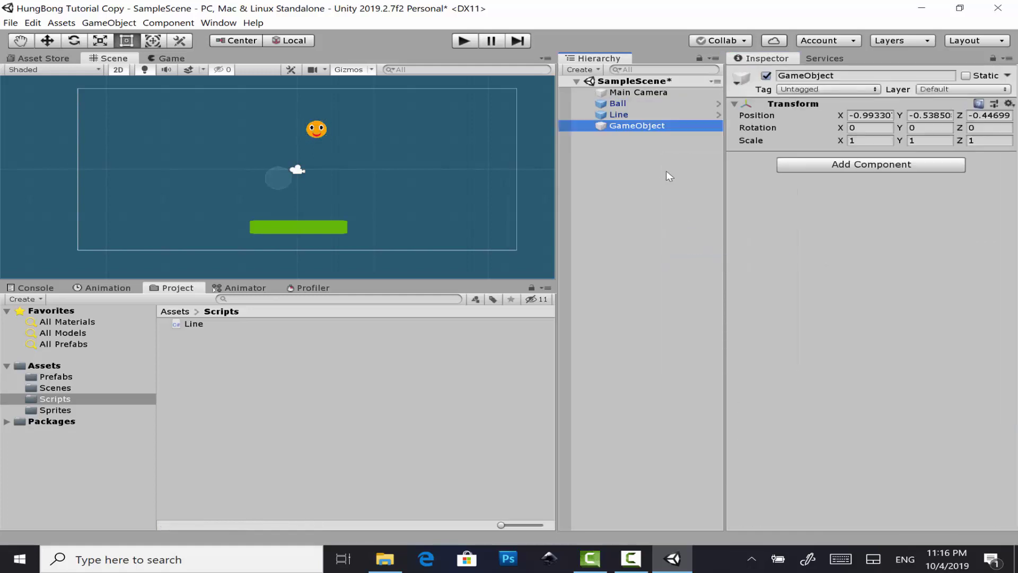
{"action": "left_click", "coordinate": [1014, 105]}
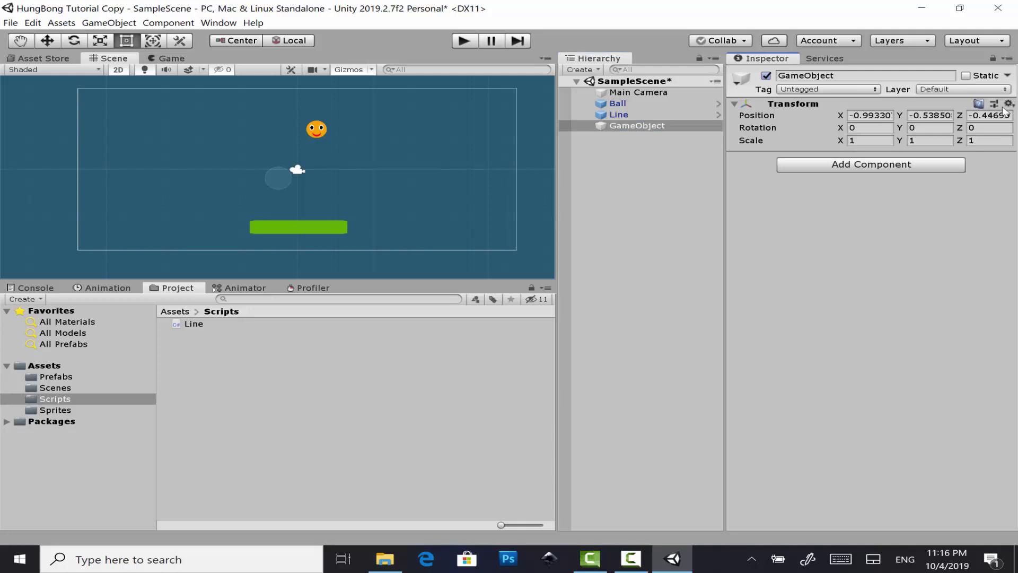
{"action": "left_click", "coordinate": [1007, 104]}
{"action": "left_click", "coordinate": [880, 116]}
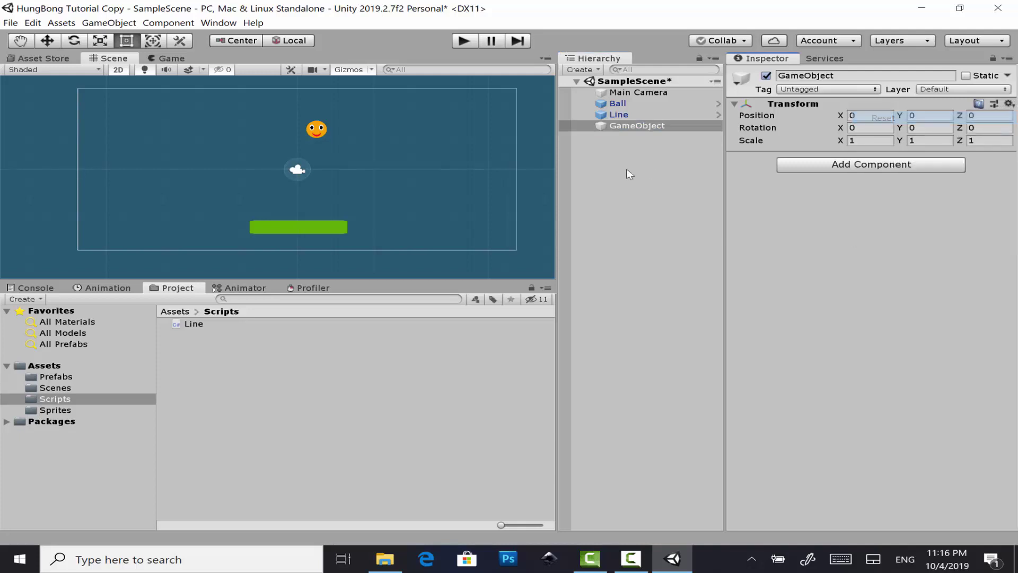
{"action": "left_click", "coordinate": [638, 128]}
{"action": "left_click", "coordinate": [640, 131]}
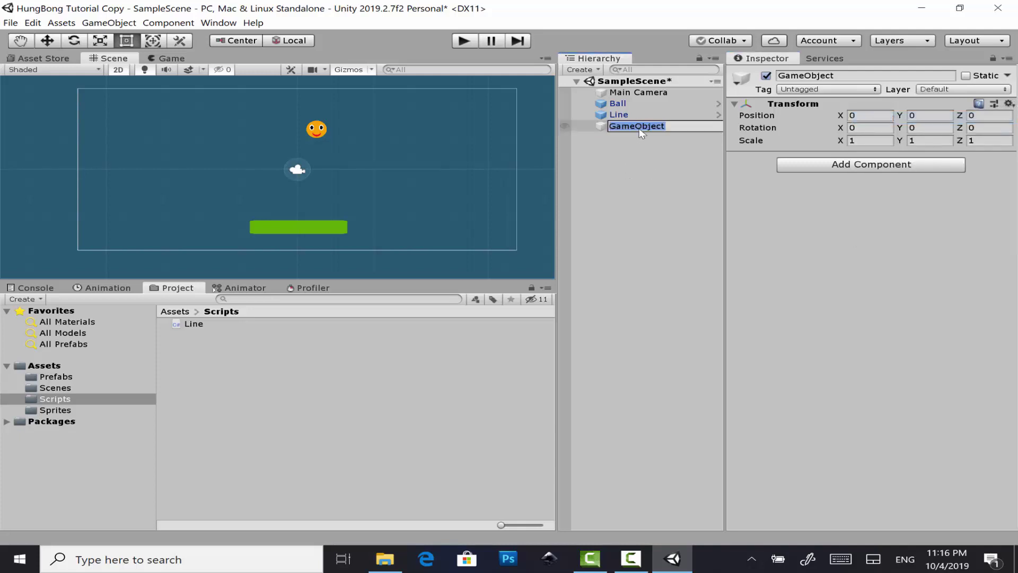
{"action": "type", "text": "DeathZ"}
{"action": "type", "text": "one"}
{"action": "key", "text": "Return"}
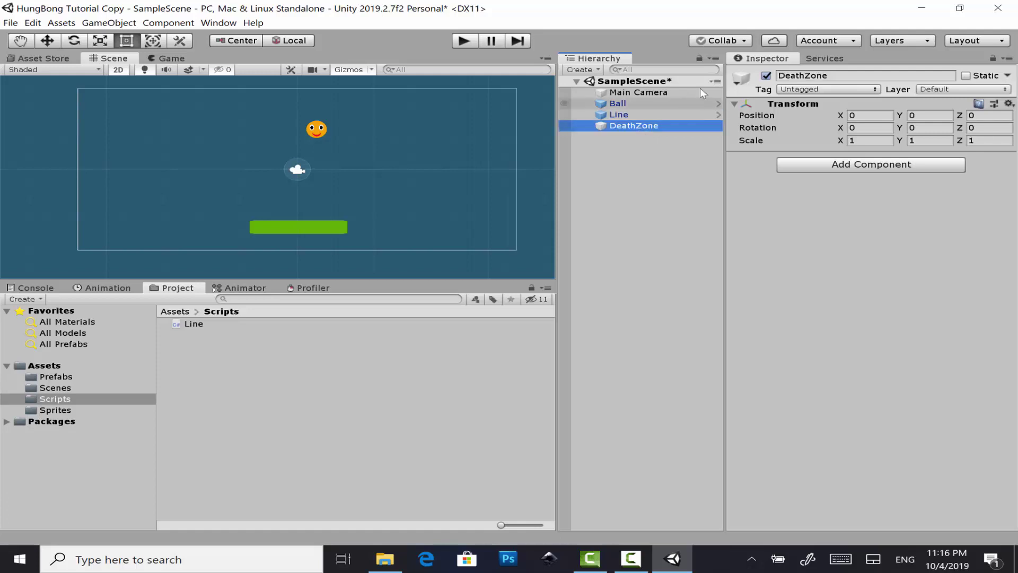
Tag DeathZone, give it a 32.24 × 1.67 Box Collider 2D at Y offset -5.38, and save.
{"action": "left_click", "coordinate": [828, 90]}
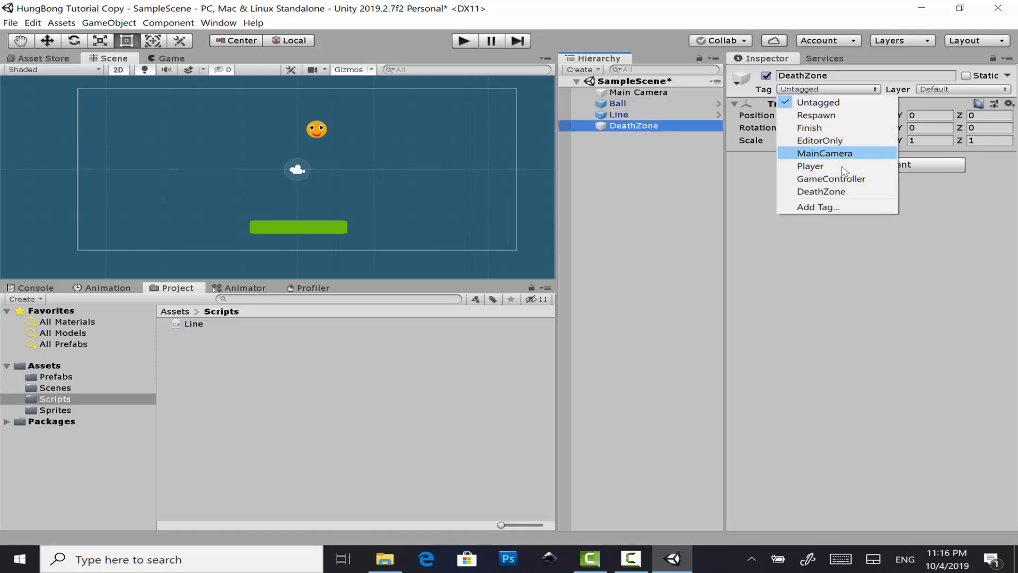
{"action": "left_click", "coordinate": [869, 192]}
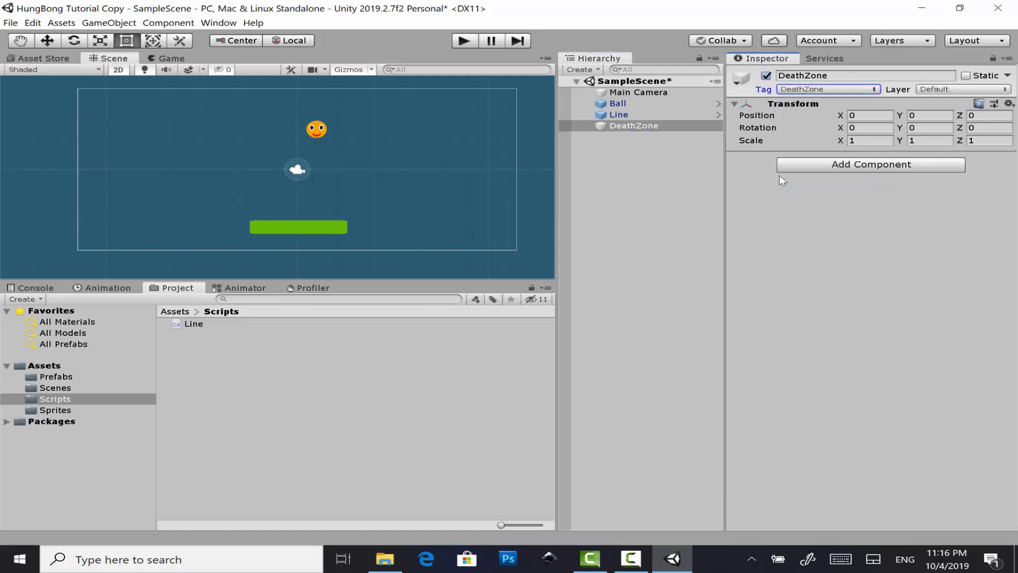
{"action": "left_click", "coordinate": [846, 168]}
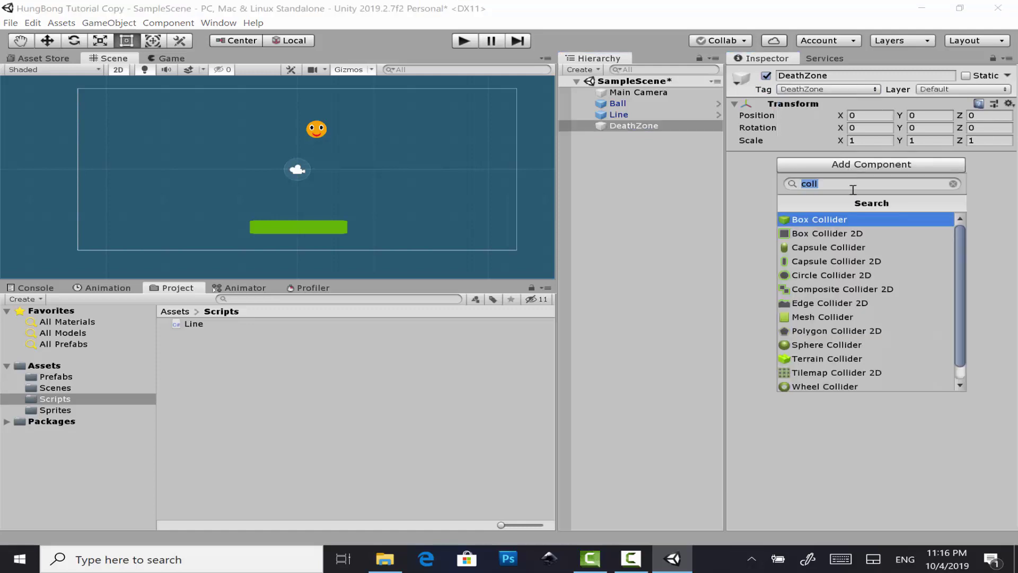
{"action": "left_click", "coordinate": [869, 233]}
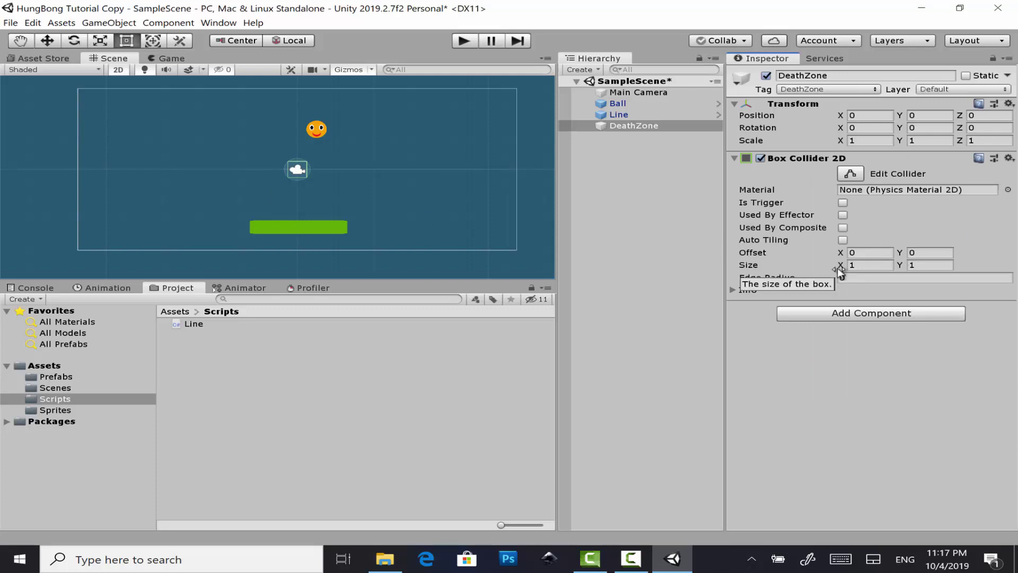
{"action": "mouse_move", "coordinate": [839, 270]}
{"action": "left_mouse_down"}
{"action": "mouse_move", "coordinate": [72, 291]}
{"action": "mouse_move", "coordinate": [693, 286]}
{"action": "left_mouse_up"}
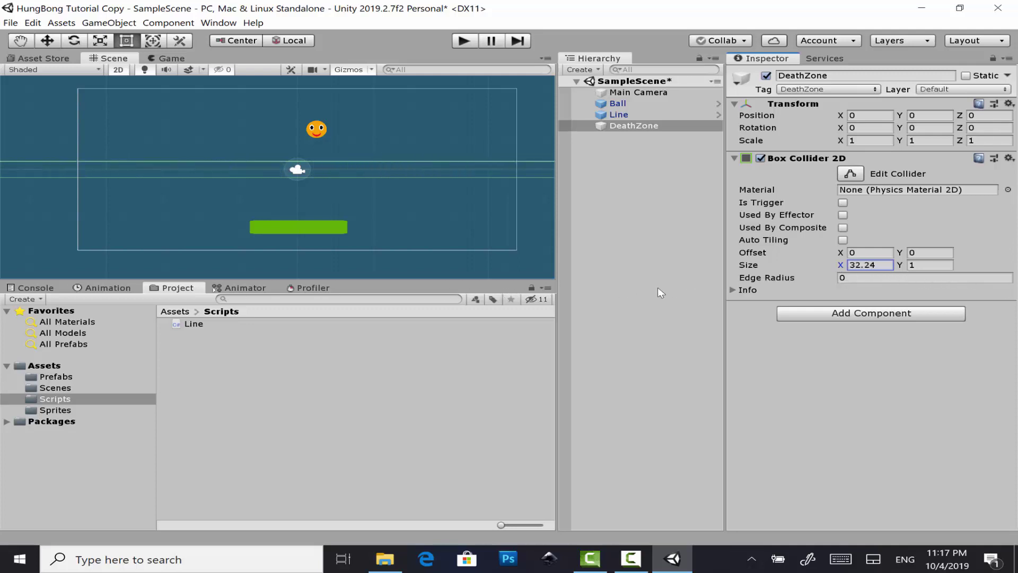
{"action": "left_click", "coordinate": [908, 266]}
{"action": "mouse_move", "coordinate": [908, 268]}
{"action": "left_mouse_down"}
{"action": "mouse_move", "coordinate": [901, 259]}
{"action": "mouse_move", "coordinate": [848, 283]}
{"action": "mouse_move", "coordinate": [762, 287]}
{"action": "left_mouse_up"}
{"action": "type", "text": "-5.38"}
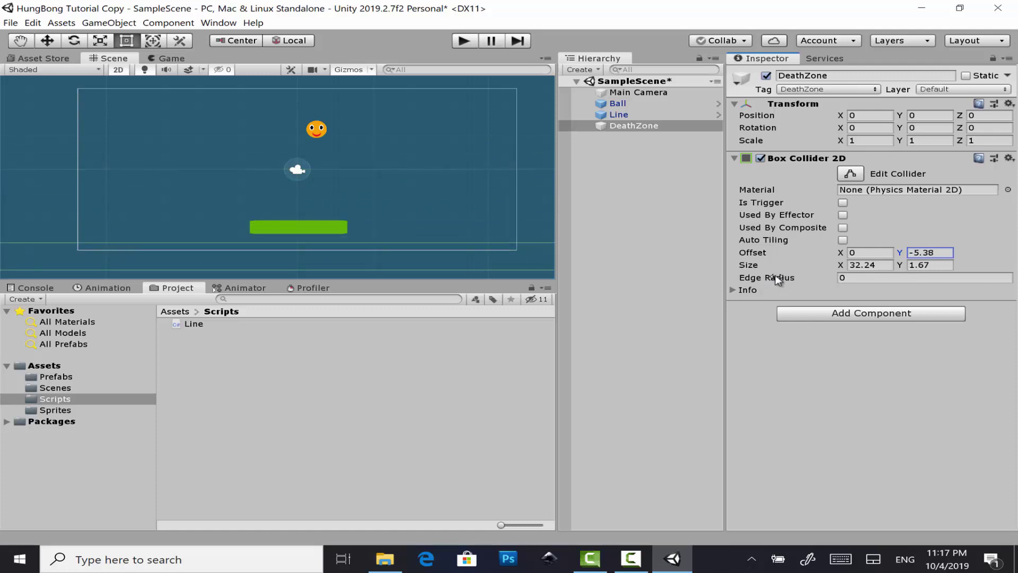
{"action": "key", "text": "ctrl+s"}
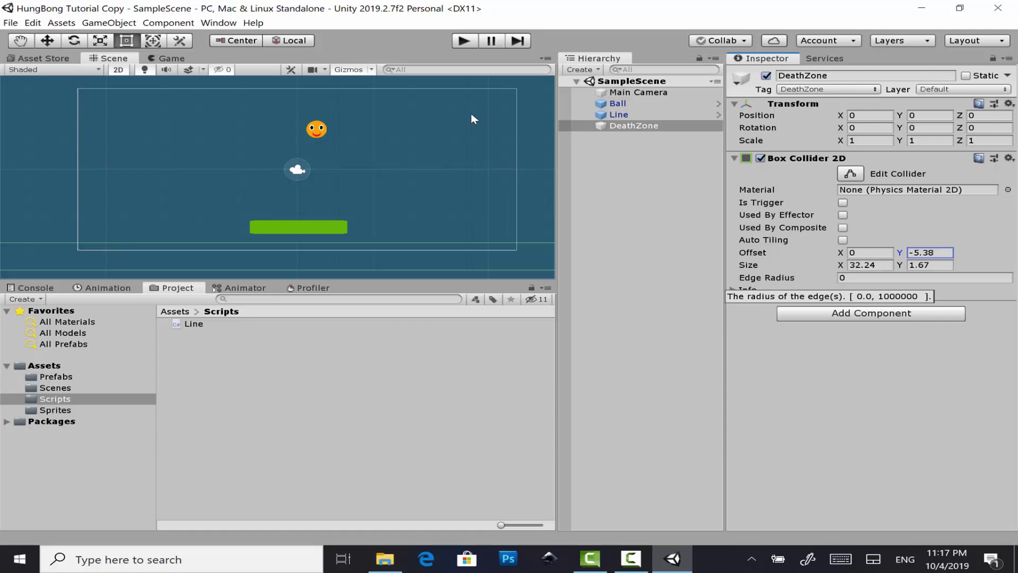
Drag the Ball with the Move tool to position 1.14, 4.08, above the paddle.
{"action": "left_click", "coordinate": [635, 103]}
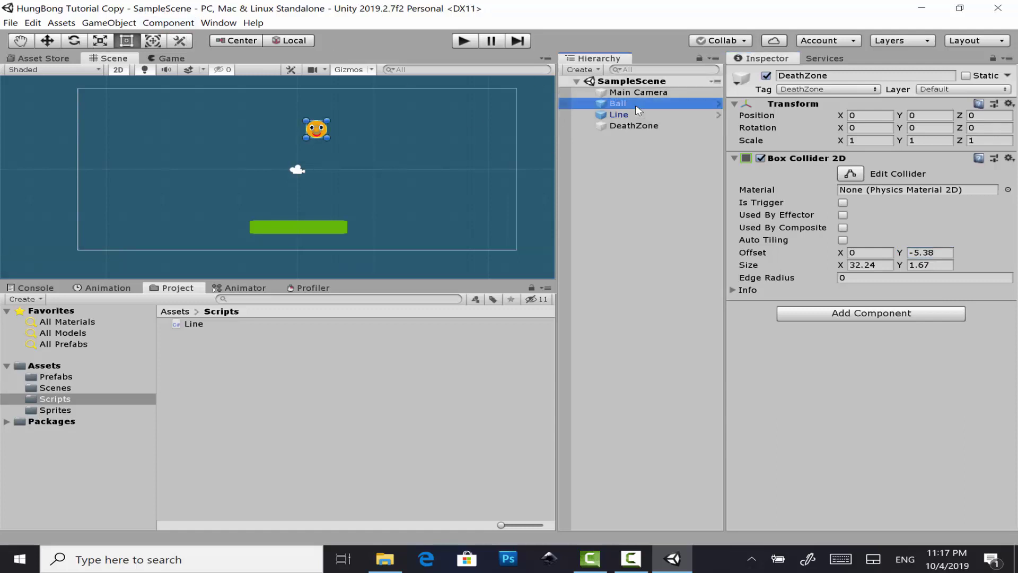
{"action": "left_click", "coordinate": [54, 40]}
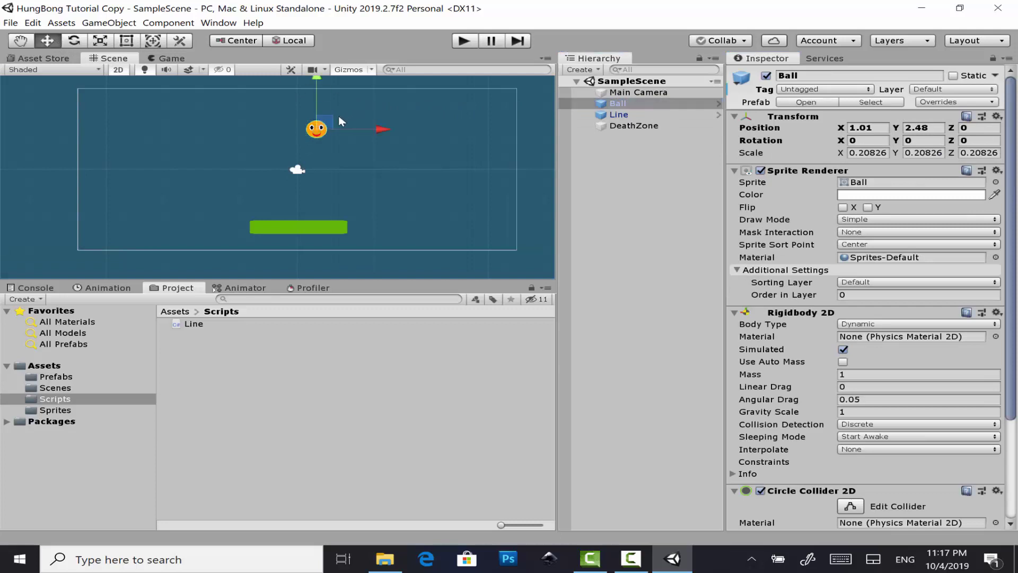
{"action": "mouse_move", "coordinate": [327, 122]}
{"action": "left_mouse_down"}
{"action": "mouse_move", "coordinate": [223, 257]}
{"action": "mouse_move", "coordinate": [180, 228]}
{"action": "mouse_move", "coordinate": [196, 247]}
{"action": "mouse_move", "coordinate": [332, 97]}
{"action": "left_mouse_up"}
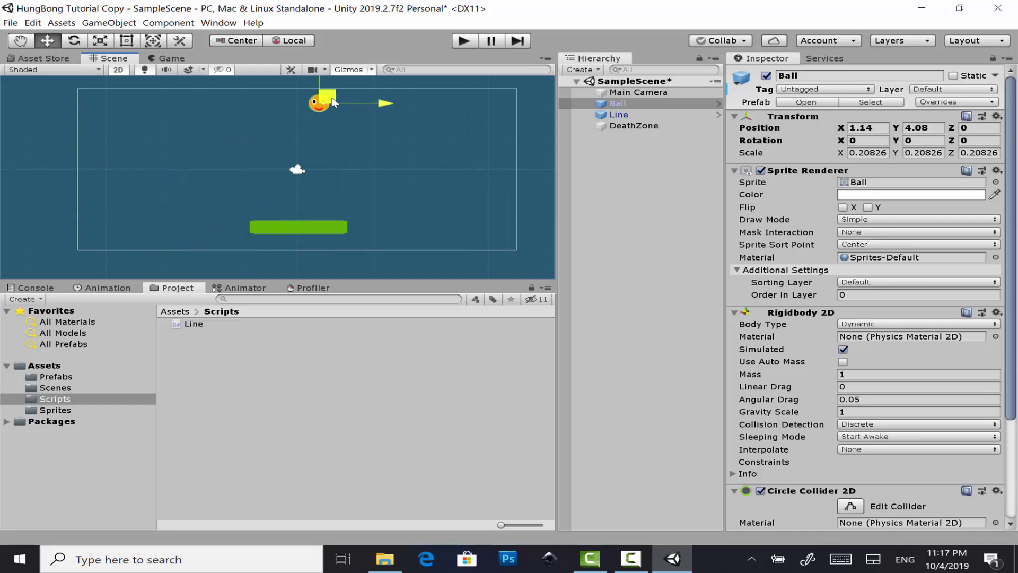
{"action": "left_click", "coordinate": [688, 257]}
Create a new C# script named Ball in the Scripts folder.
{"action": "right_click", "coordinate": [343, 371]}
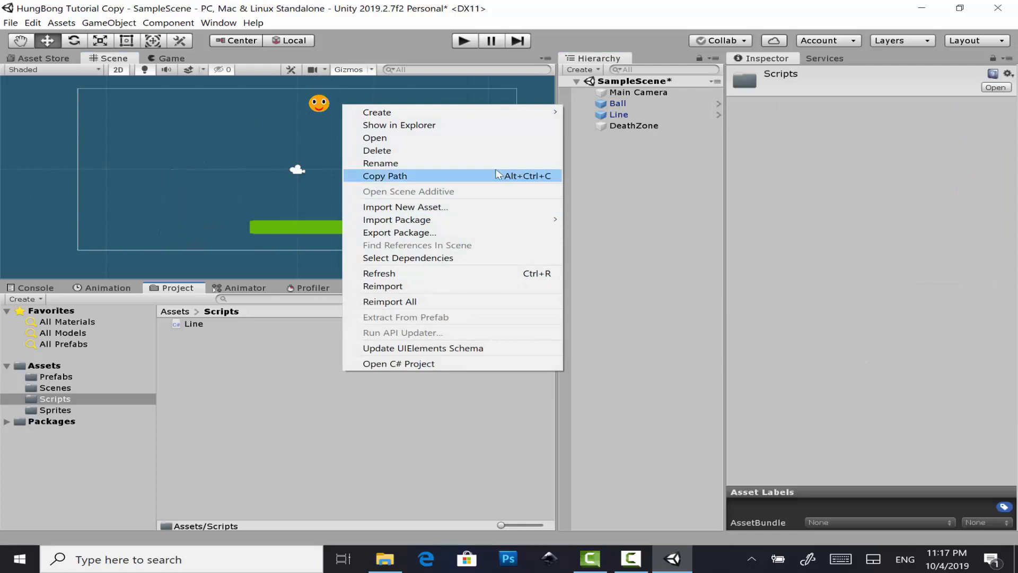
{"action": "mouse_move", "coordinate": [530, 112]}
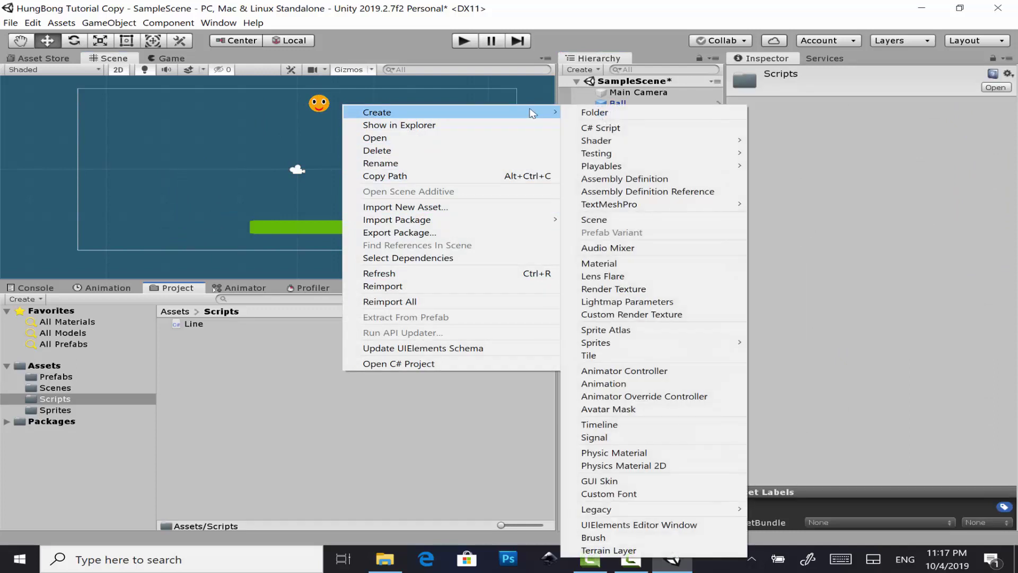
{"action": "left_click", "coordinate": [610, 128]}
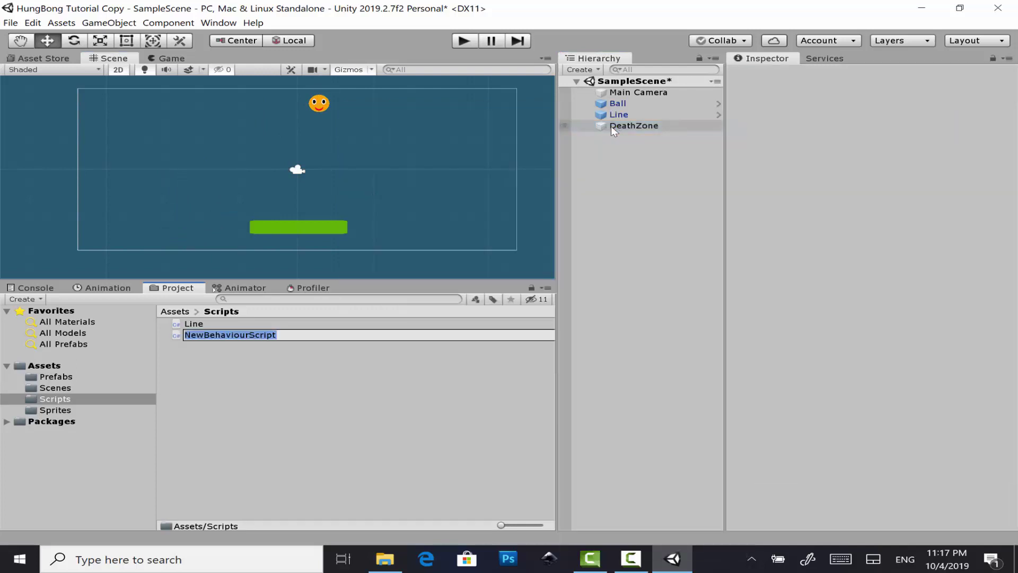
{"action": "type", "text": "Ball"}
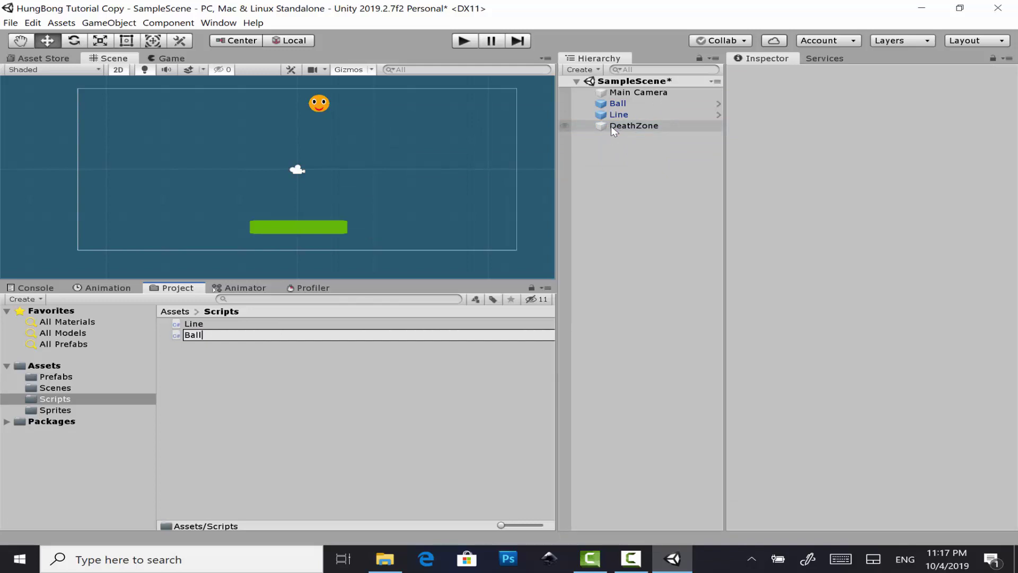
{"action": "key", "text": "Return"}
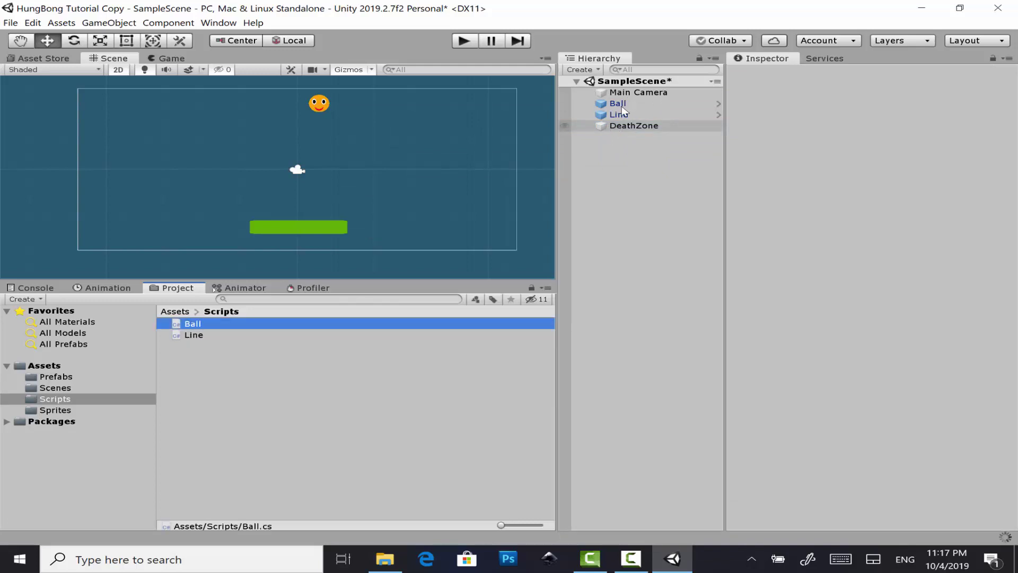
Replace the Ball prefab's missing script with Ball.cs, return to SampleScene and save.
{"action": "left_click", "coordinate": [631, 103]}
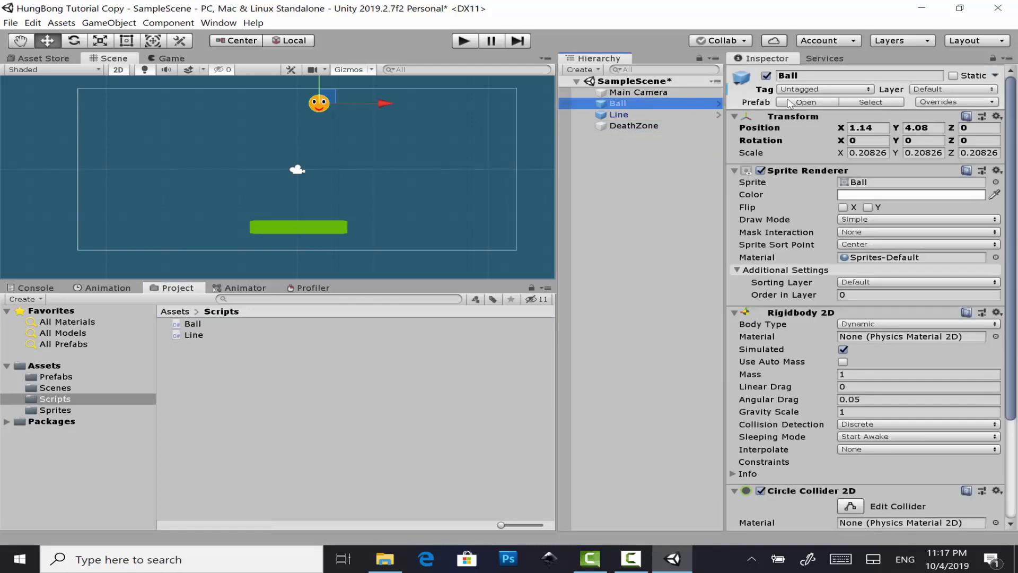
{"action": "left_click", "coordinate": [806, 102]}
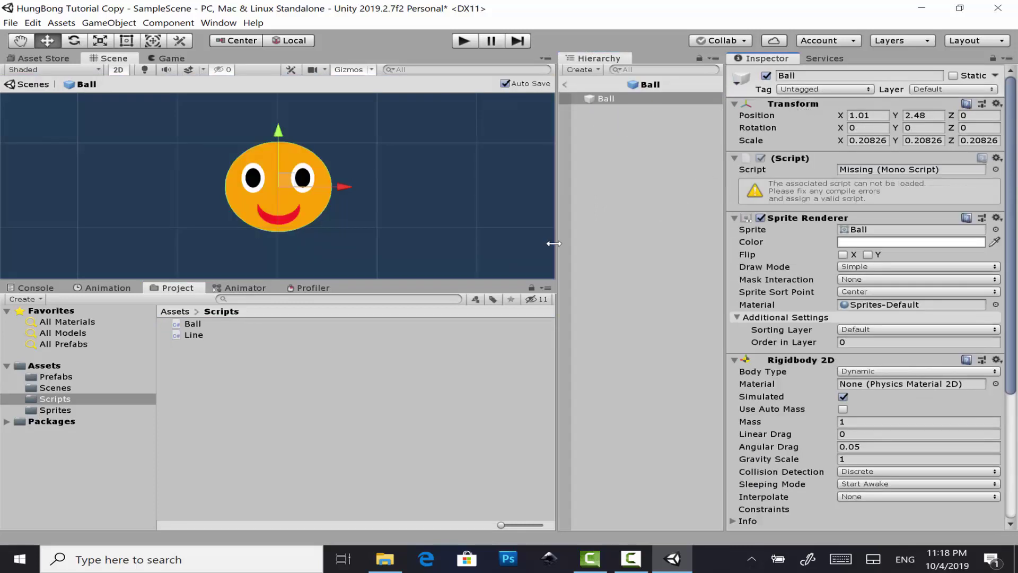
{"action": "left_click", "coordinate": [997, 158]}
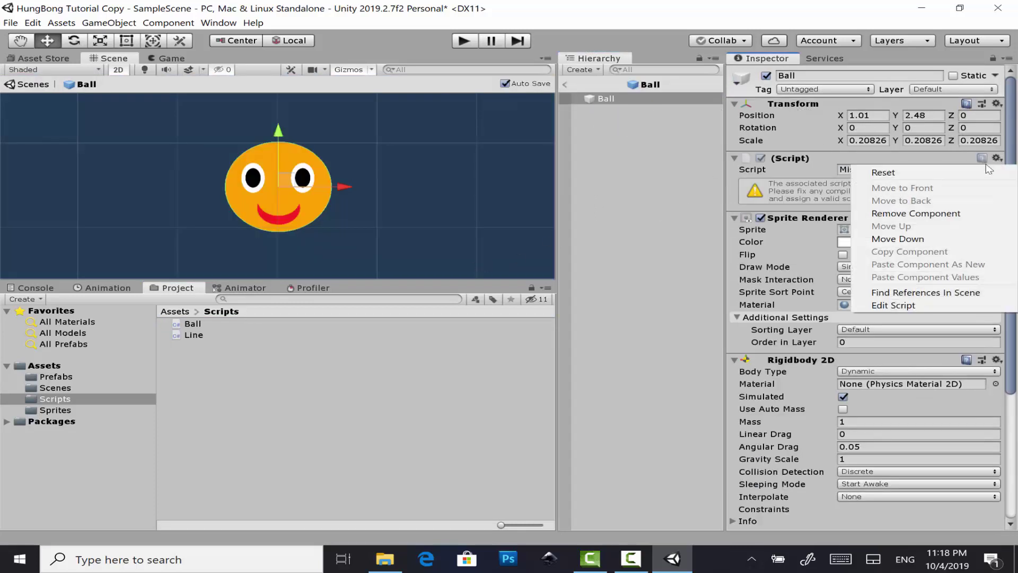
{"action": "left_click", "coordinate": [949, 213]}
{"action": "left_click_drag", "start_coordinate": [211, 327], "coordinate": [847, 154]}
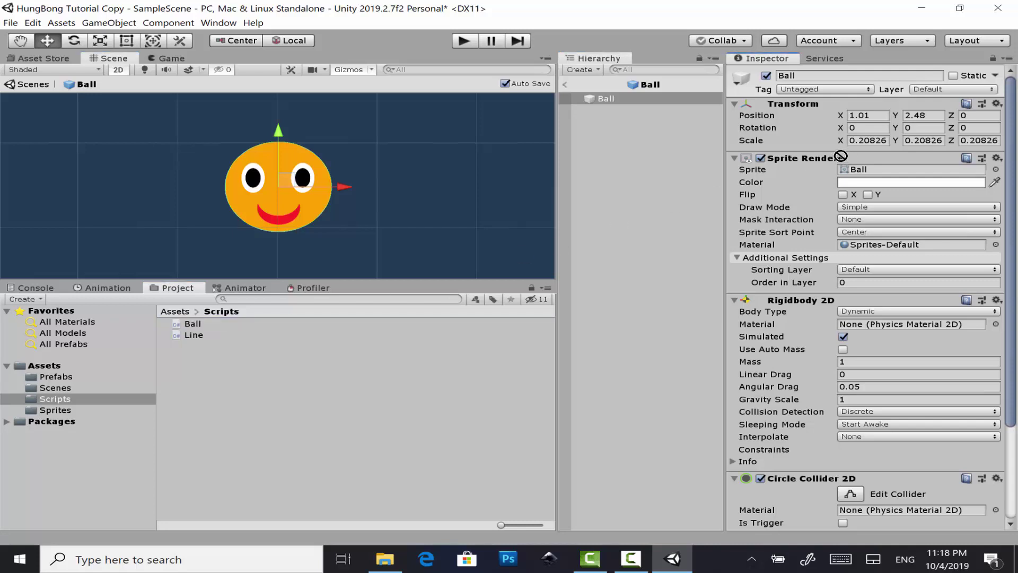
{"action": "left_click_drag", "start_coordinate": [847, 154], "coordinate": [850, 153]}
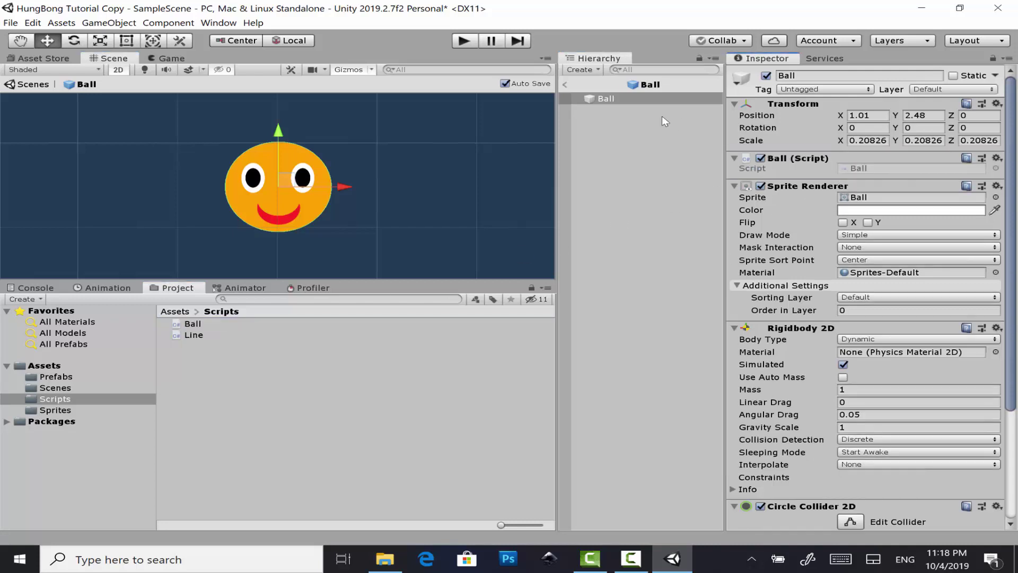
{"action": "left_click", "coordinate": [566, 85]}
{"action": "left_click", "coordinate": [622, 206]}
{"action": "key", "text": "ctrl+s"}
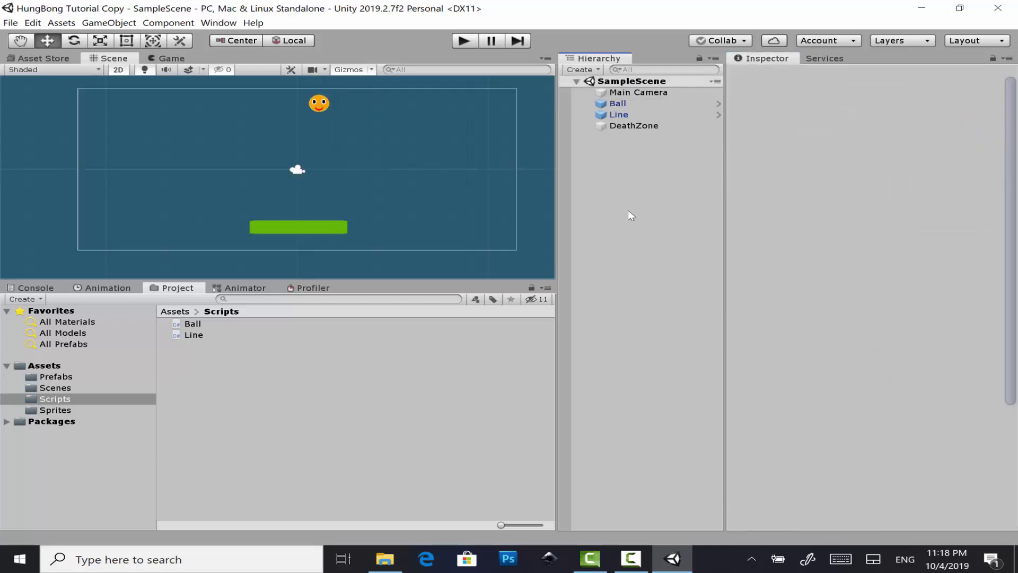
Open Ball.cs in Visual Studio and delete the default Start and Update methods with comments.
{"action": "double_click", "coordinate": [293, 325]}
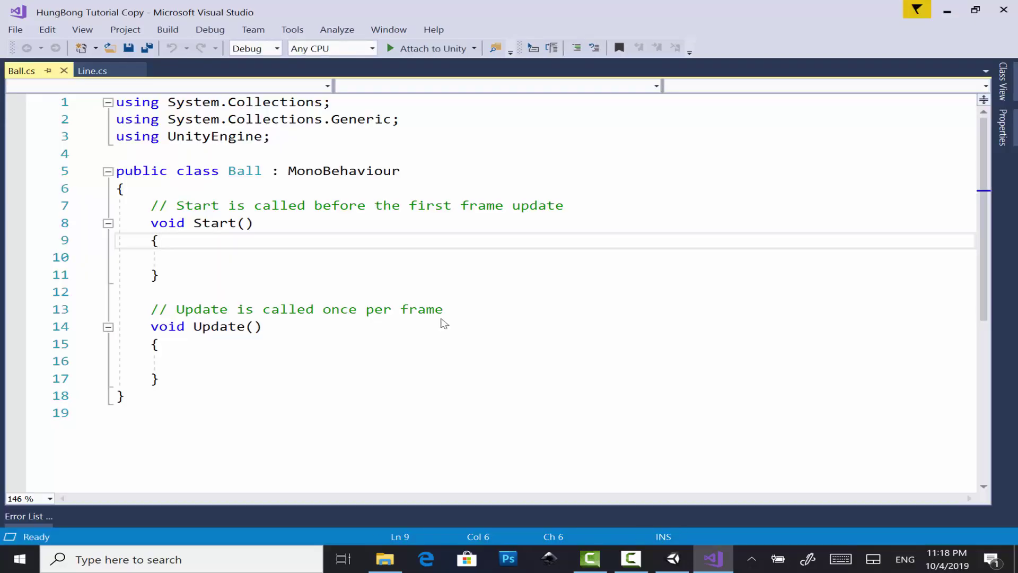
{"action": "left_click", "coordinate": [195, 377]}
{"action": "mouse_move", "coordinate": [196, 377]}
{"action": "left_mouse_down"}
{"action": "mouse_move", "coordinate": [170, 219]}
{"action": "mouse_move", "coordinate": [148, 208]}
{"action": "left_mouse_up"}
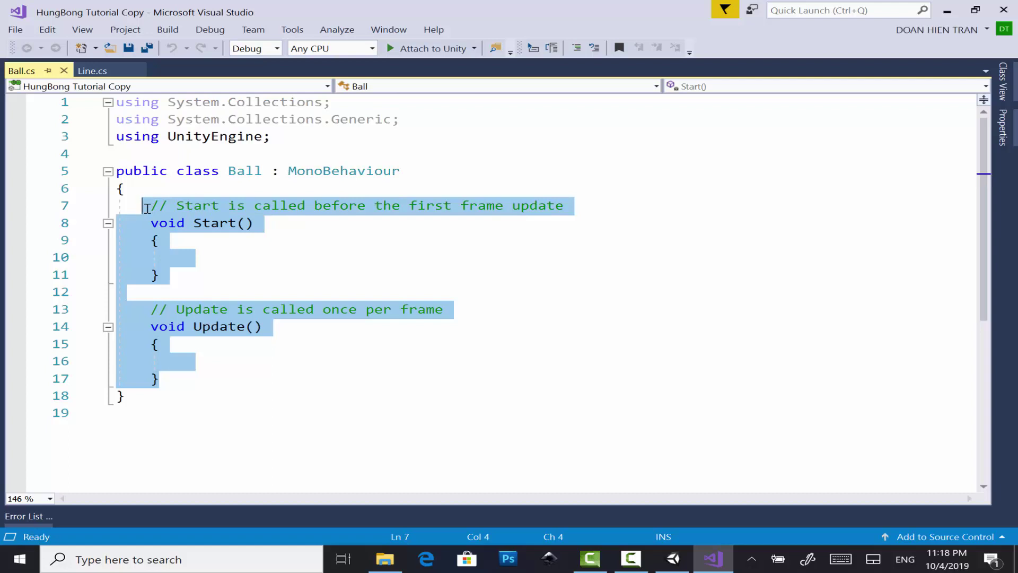
{"action": "left_click_drag", "start_coordinate": [147, 208], "coordinate": [148, 208]}
{"action": "key", "text": "Delete"}
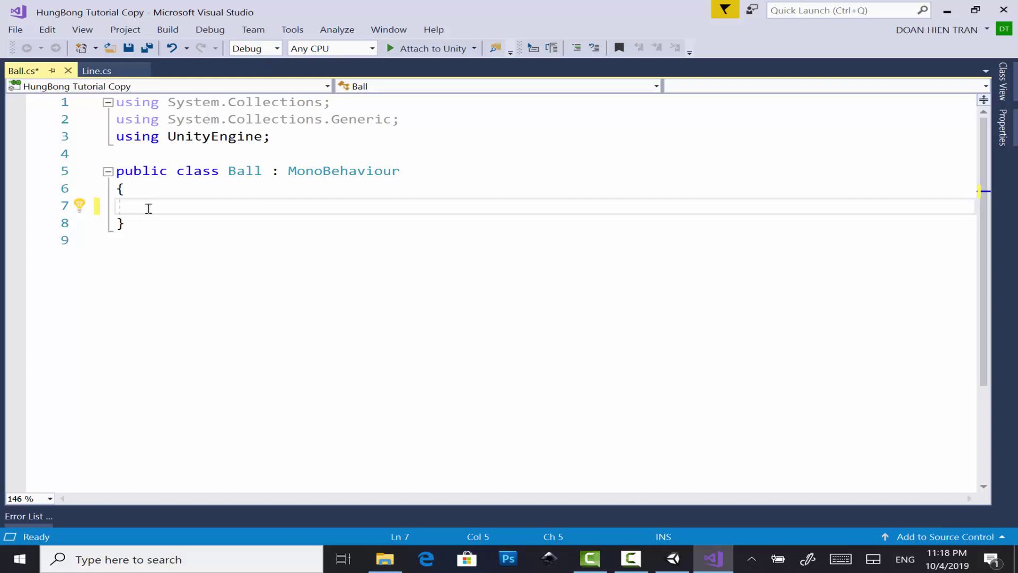
Insert an OnCollisionEnter2D(Collision2D) method via IntelliSense and rename its parameter to col.
{"action": "type", "text": "On"}
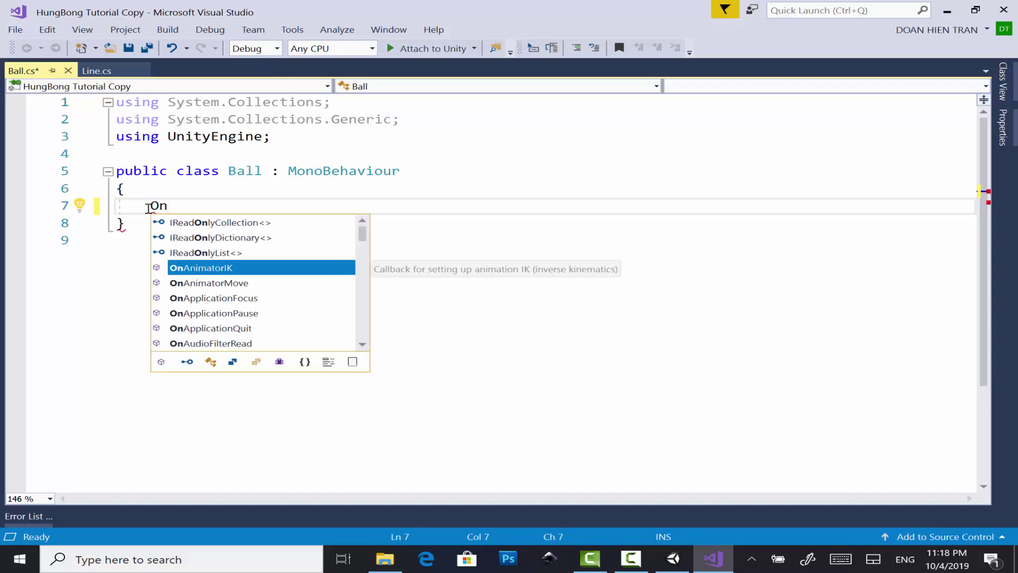
{"action": "type", "text": "co"}
{"action": "key", "text": "Down"}
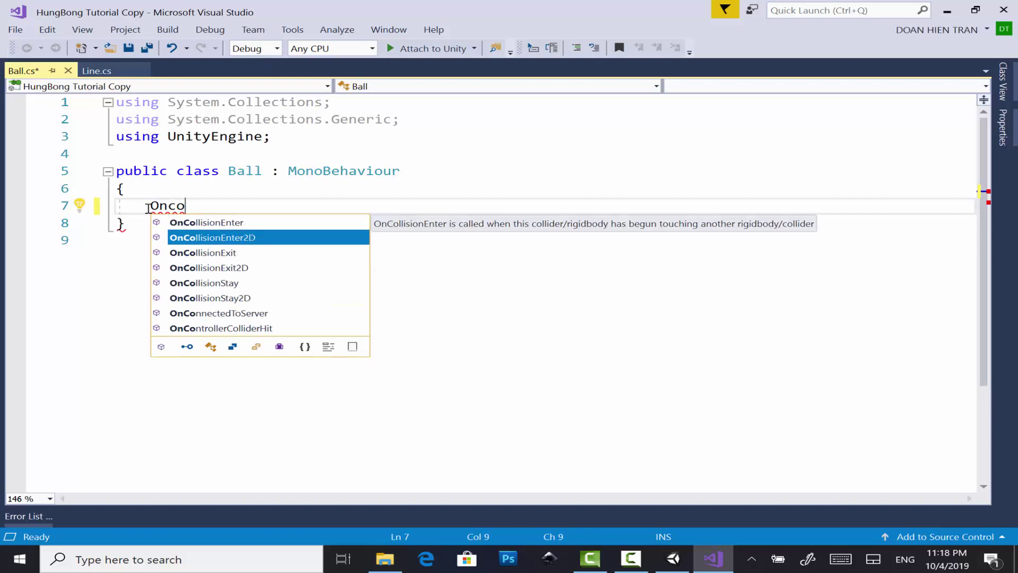
{"action": "key", "text": "Escape"}
{"action": "key", "text": "Return"}
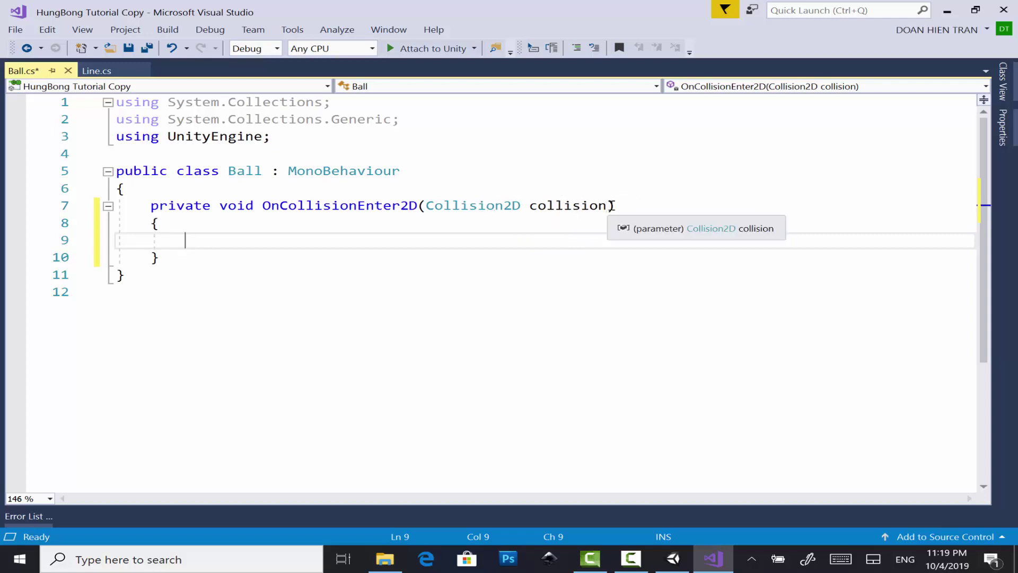
{"action": "left_click_drag", "start_coordinate": [608, 205], "coordinate": [560, 210]}
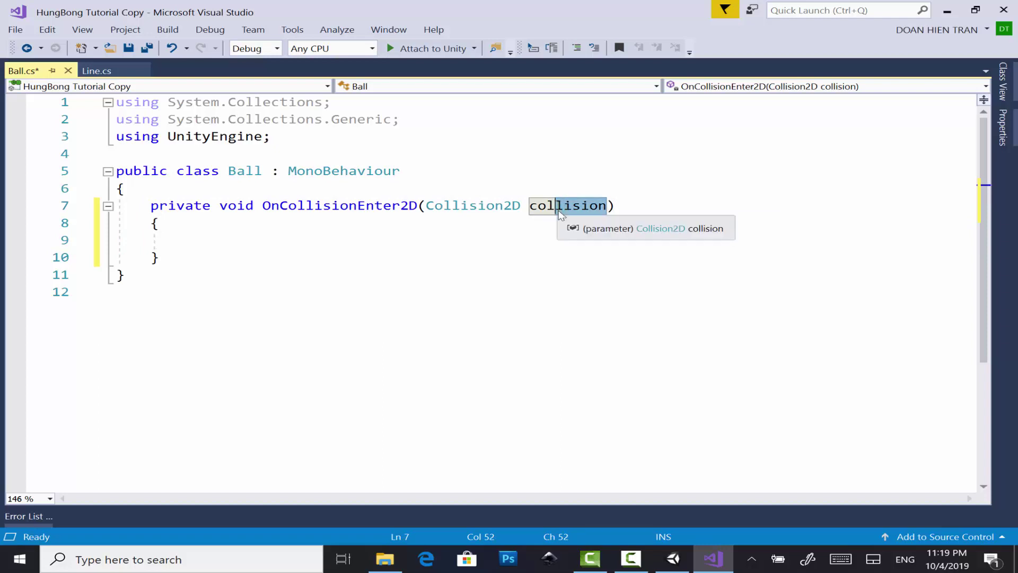
{"action": "key", "text": "BackSpace"}
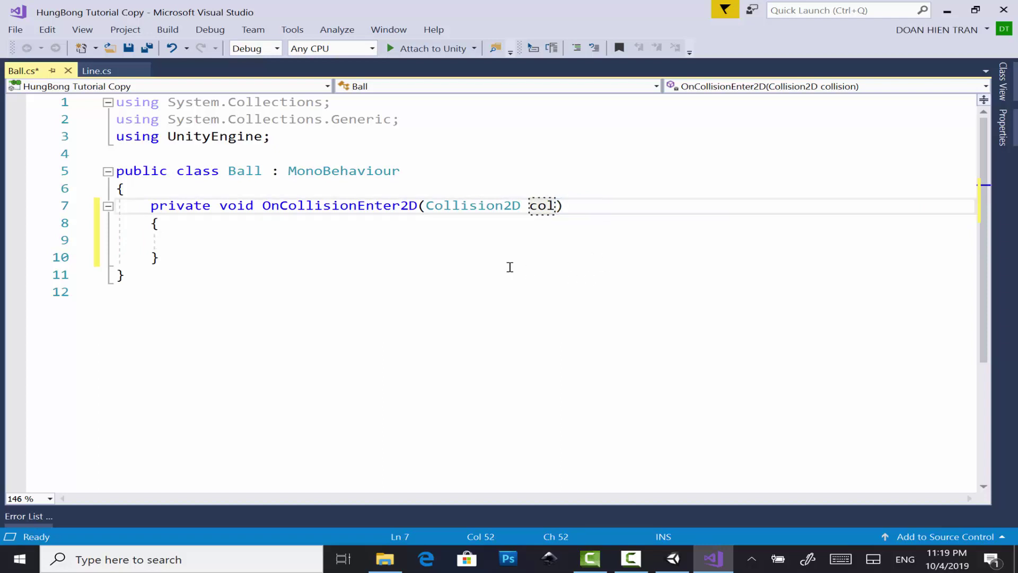
Write the condition if (col.gameObject.CompareTag("Player")) inside OnCollisionEnter2D.
{"action": "left_click", "coordinate": [400, 240]}
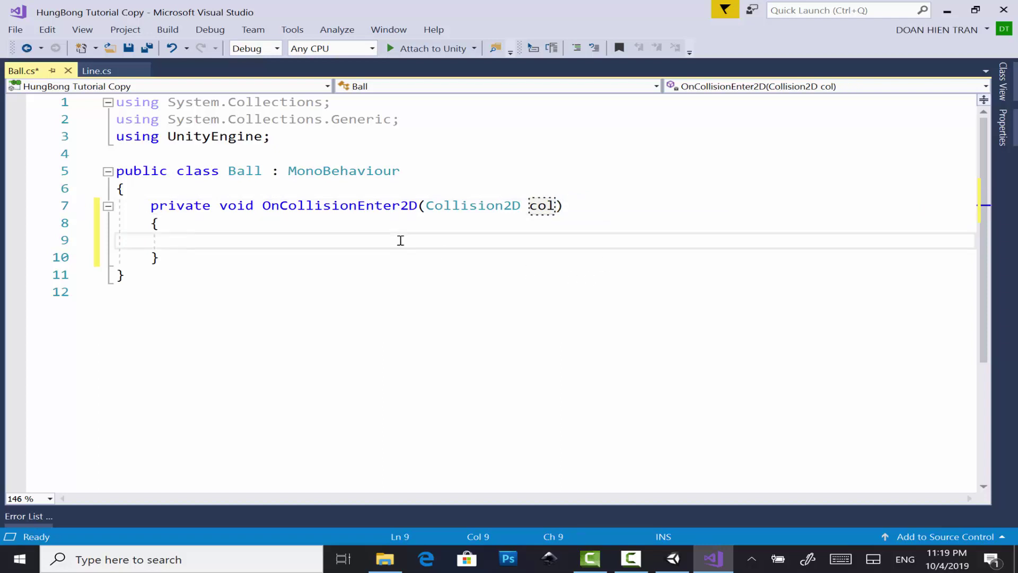
{"action": "type", "text": "if"}
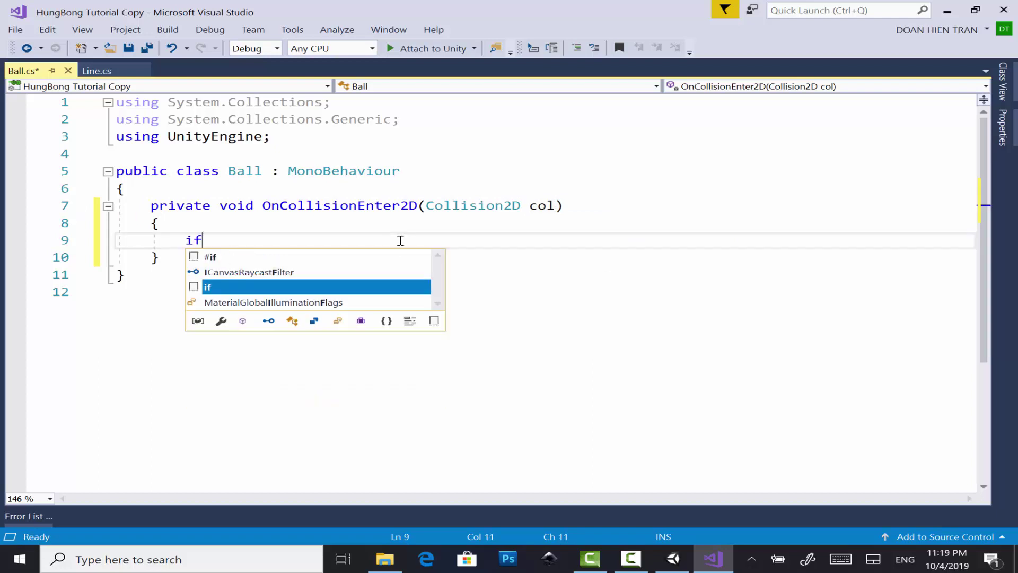
{"action": "key", "text": "Escape"}
{"action": "type", "text": "(col"}
{"action": "key", "text": "Escape"}
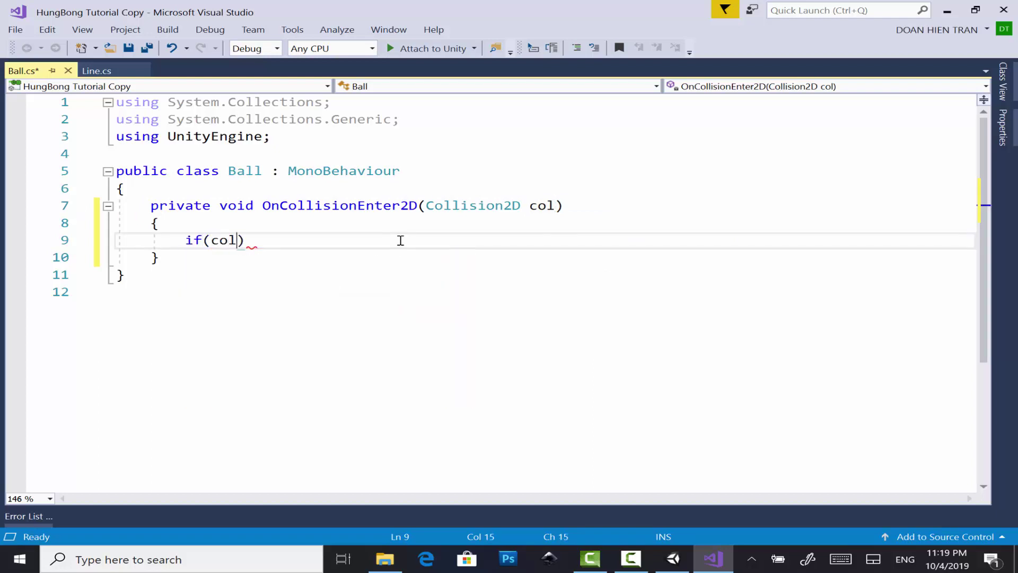
{"action": "type", "text": ".g"}
{"action": "key", "text": "Tab"}
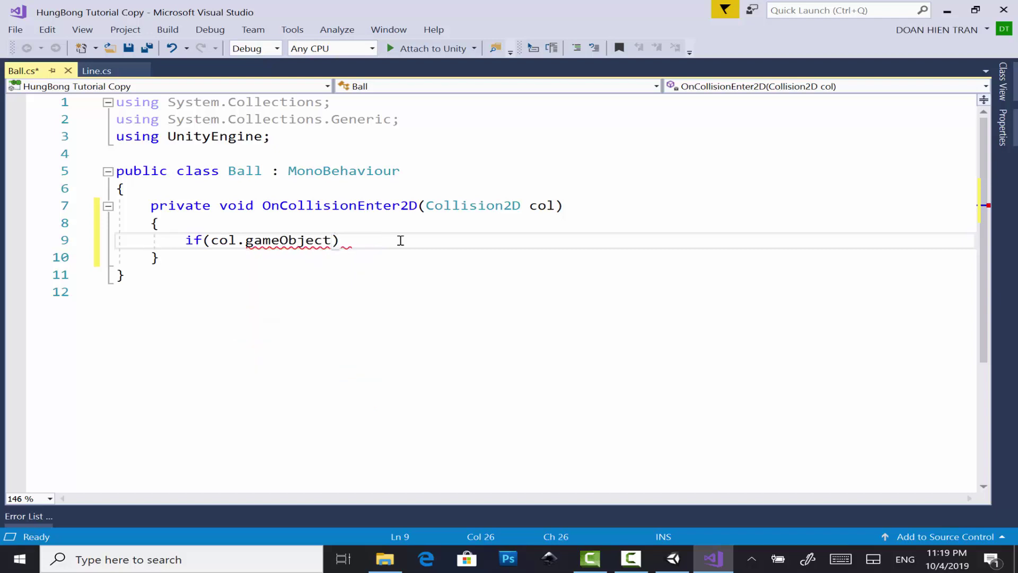
{"action": "type", "text": "."}
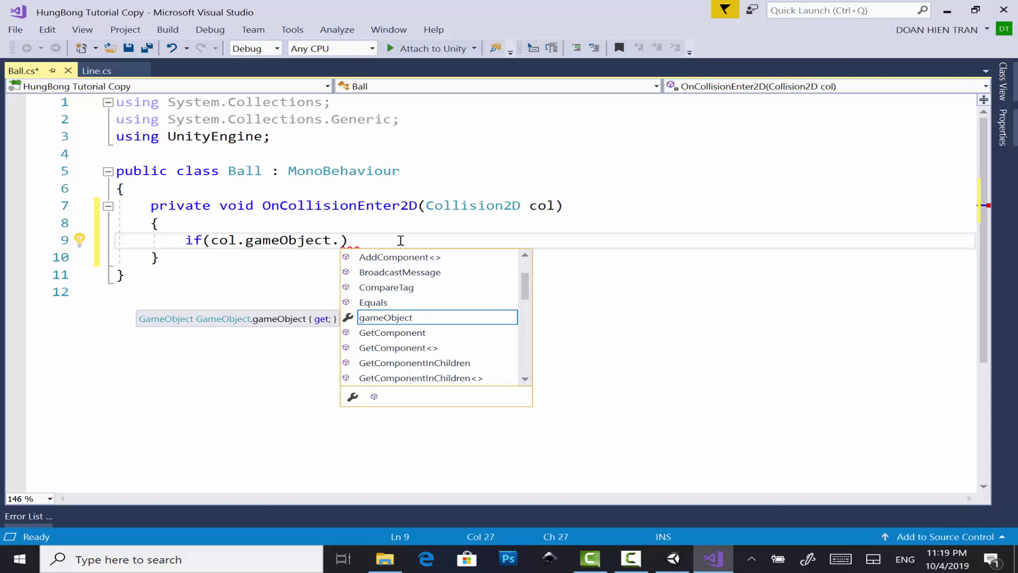
{"action": "type", "text": "c"}
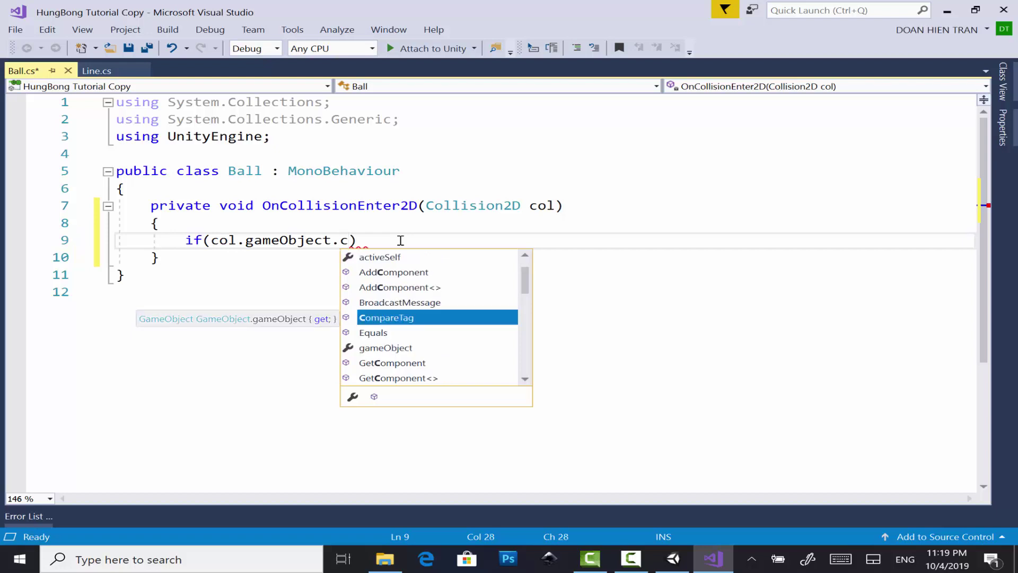
{"action": "type", "text": "o"}
{"action": "key", "text": "Tab"}
{"action": "type", "text": "("}
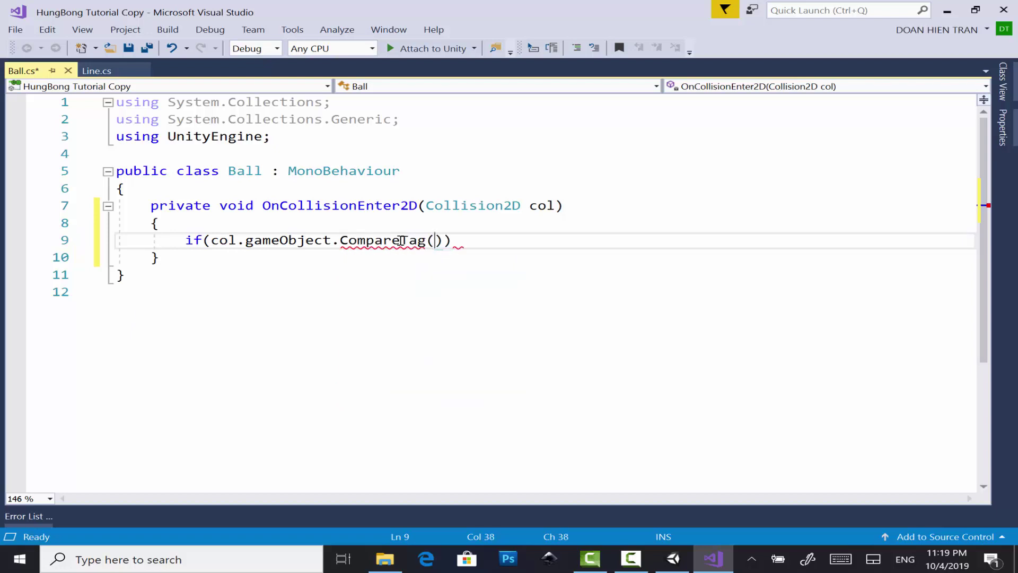
{"action": "type", "text": "\""}
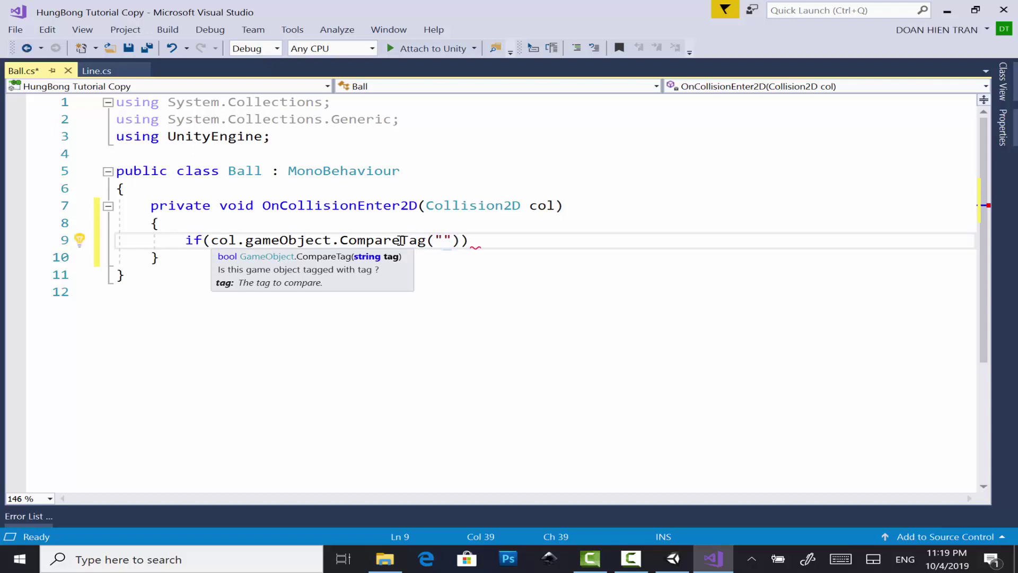
{"action": "type", "text": "p"}
{"action": "key", "text": "BackSpace"}
{"action": "type", "text": "L"}
{"action": "key", "text": "BackSpace"}
{"action": "type", "text": "Player\""}
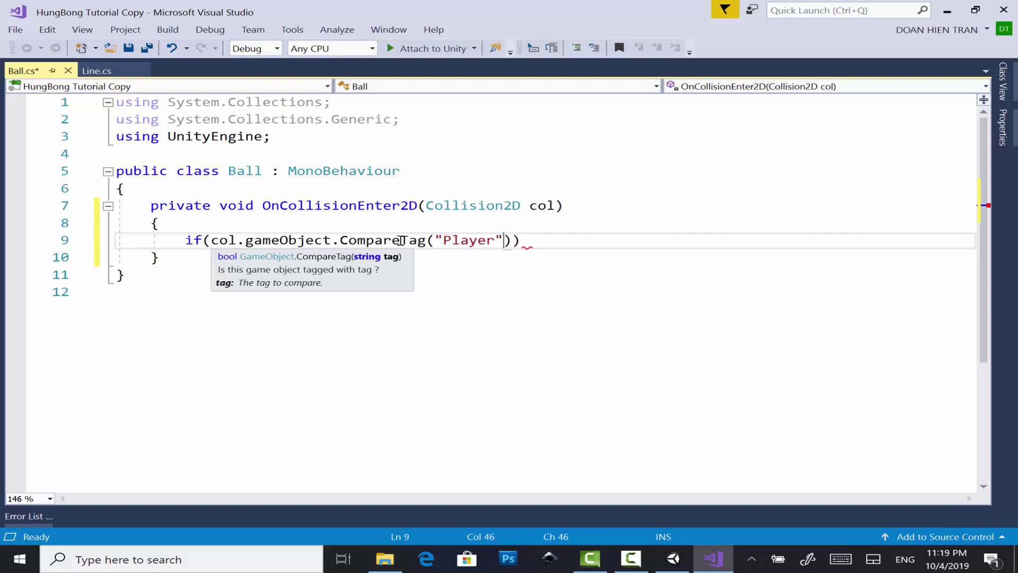
{"action": "key", "text": "End"}
{"action": "key", "text": "Return"}
Add Debug.Log("Qua bong da va cham voi gia do") in the if body and save Ball.cs.
{"action": "type", "text": "{"}
{"action": "key", "text": "Return"}
{"action": "type", "text": "d"}
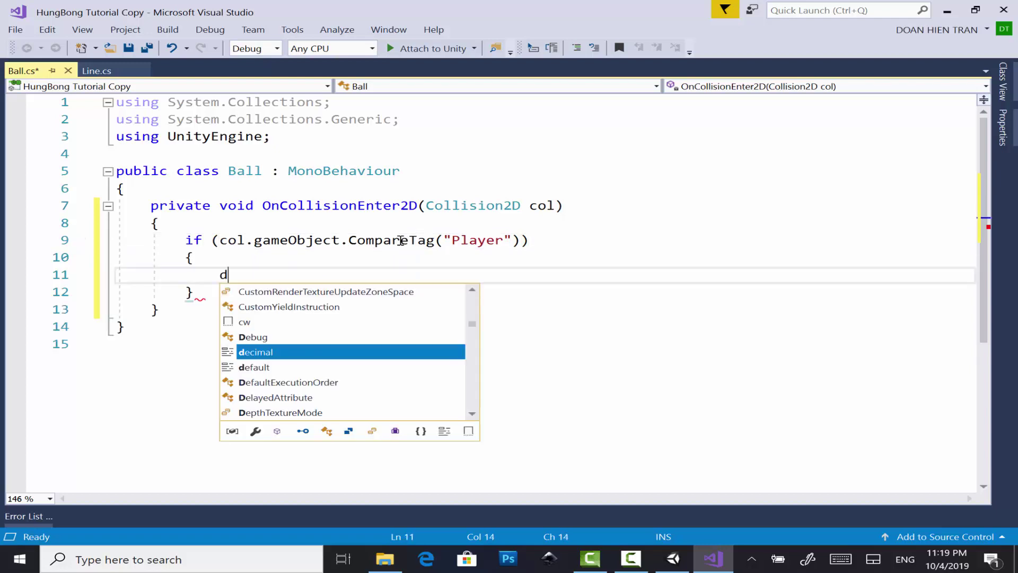
{"action": "type", "text": "e"}
{"action": "key", "text": "Up"}
{"action": "type", "text": ".lo"}
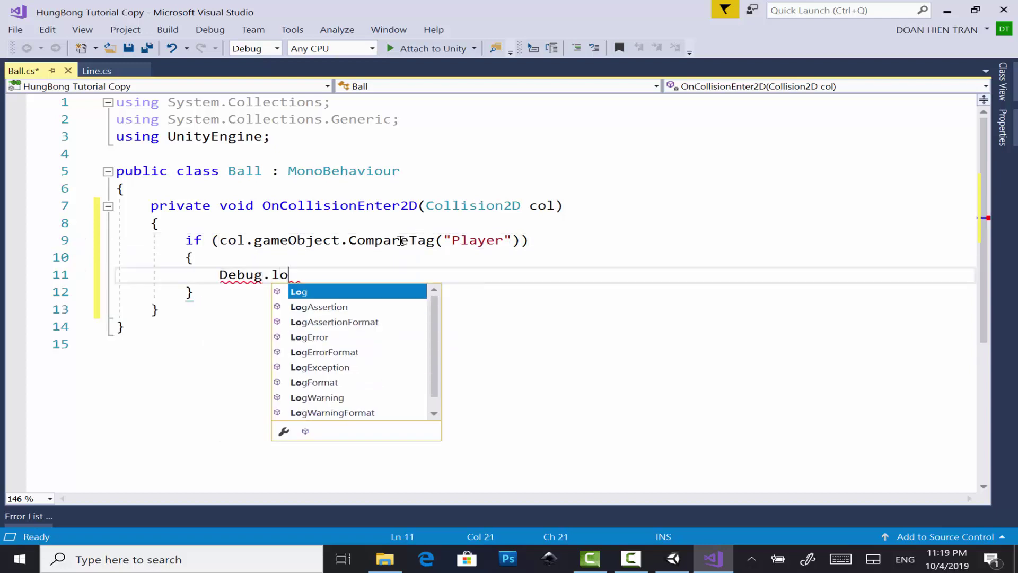
{"action": "type", "text": "(\""}
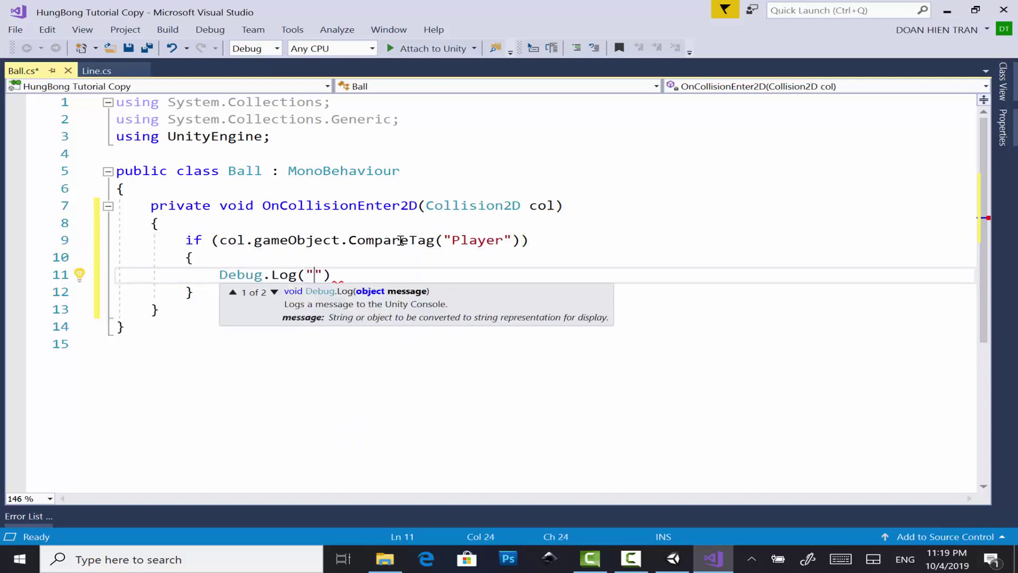
{"action": "type", "text": "Qua "}
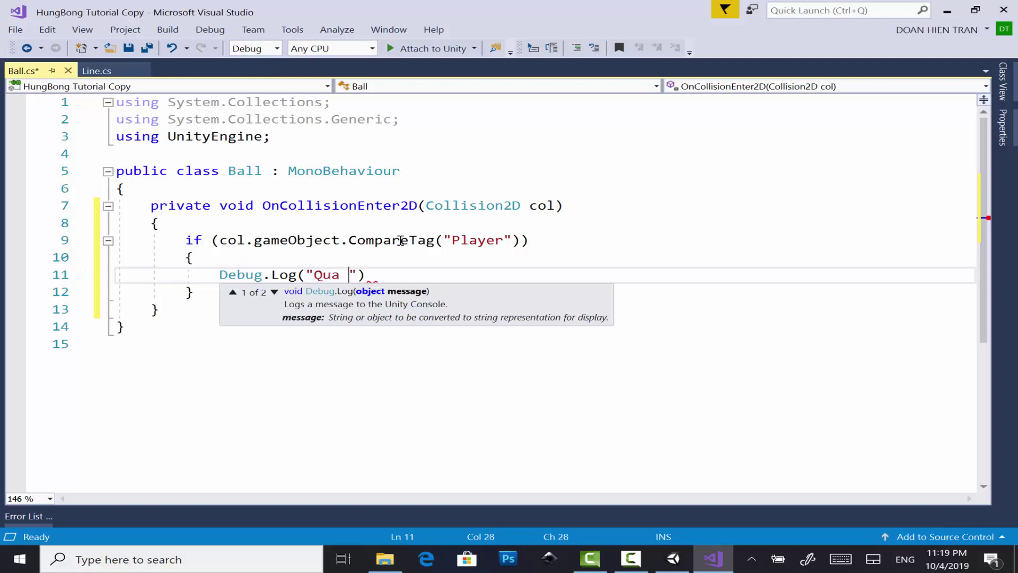
{"action": "type", "text": "bong da "}
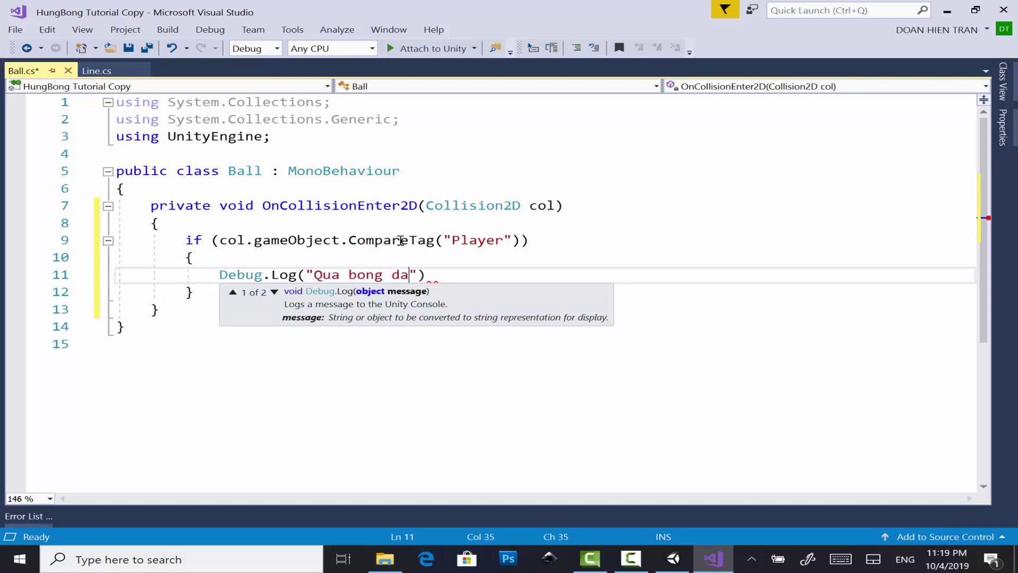
{"action": "type", "text": "a"}
{"action": "type", "text": "a cha,"}
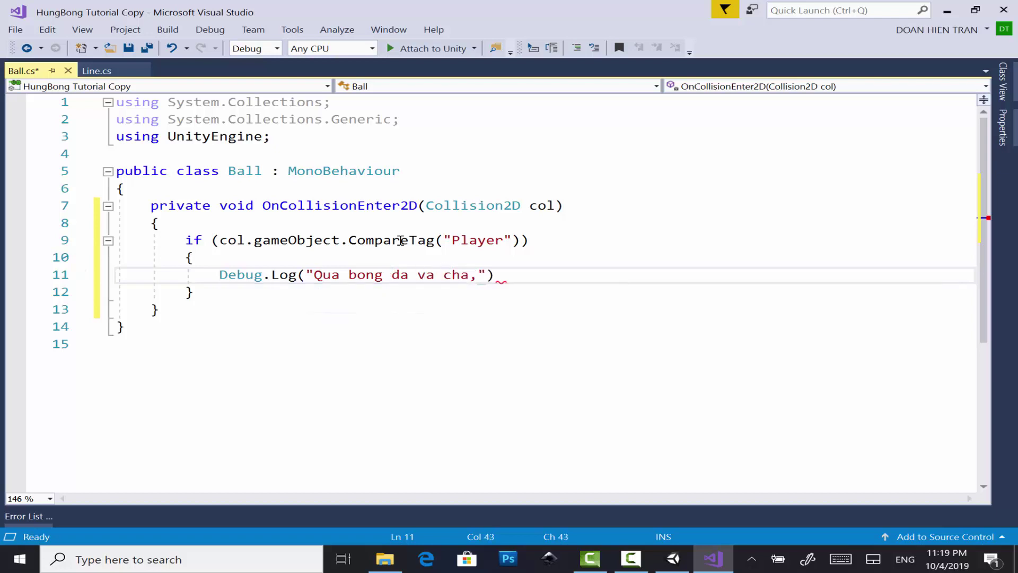
{"action": "key", "text": "BackSpace"}
{"action": "type", "text": "m voi"}
{"action": "type", "text": " gia do\""}
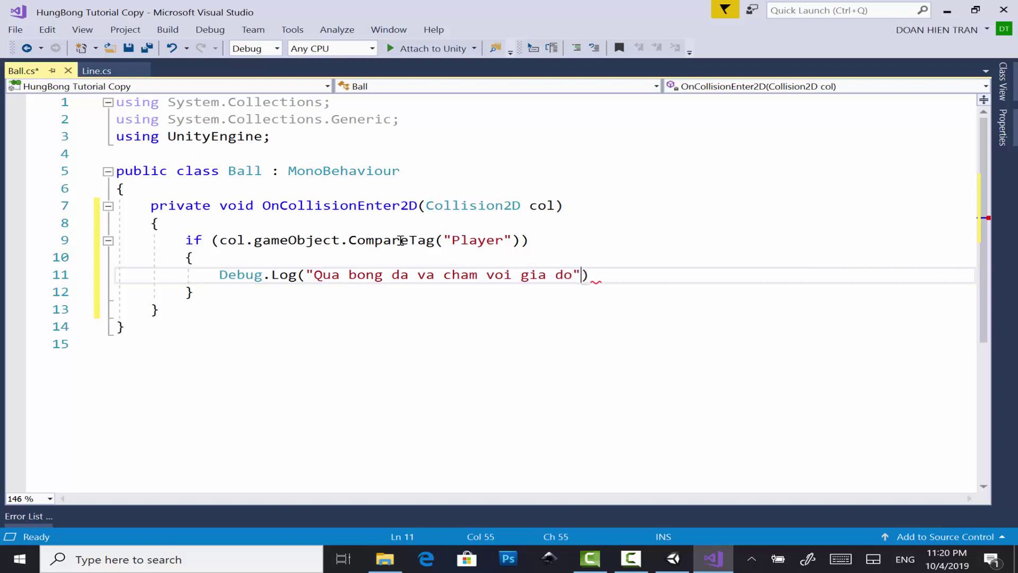
{"action": "type", "text": ");"}
{"action": "key", "text": "ctrl+s"}
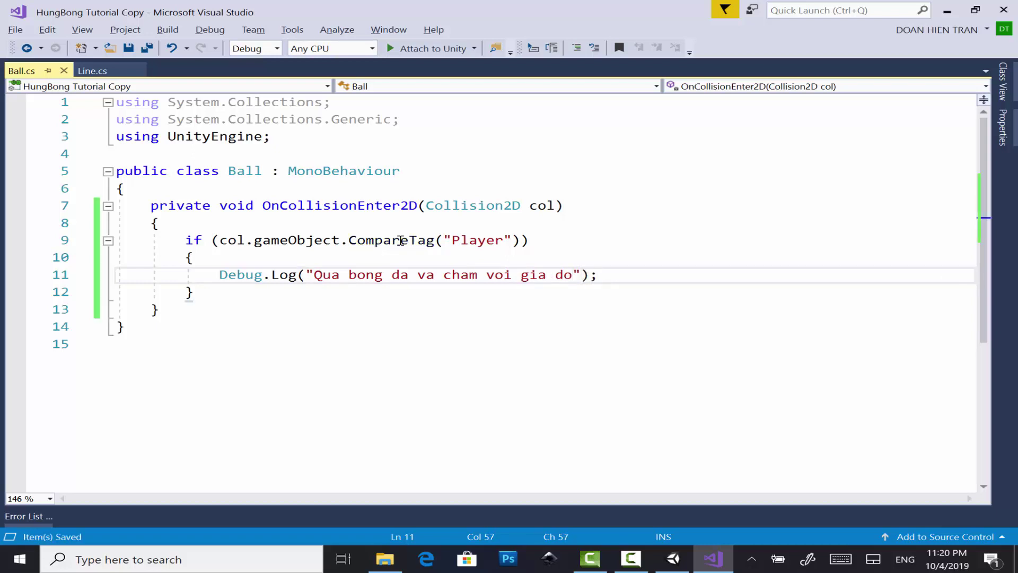
Play the scene with the Console shown to see the collision log, then stop and return to Visual Studio.
{"action": "key", "text": "alt+Tab"}
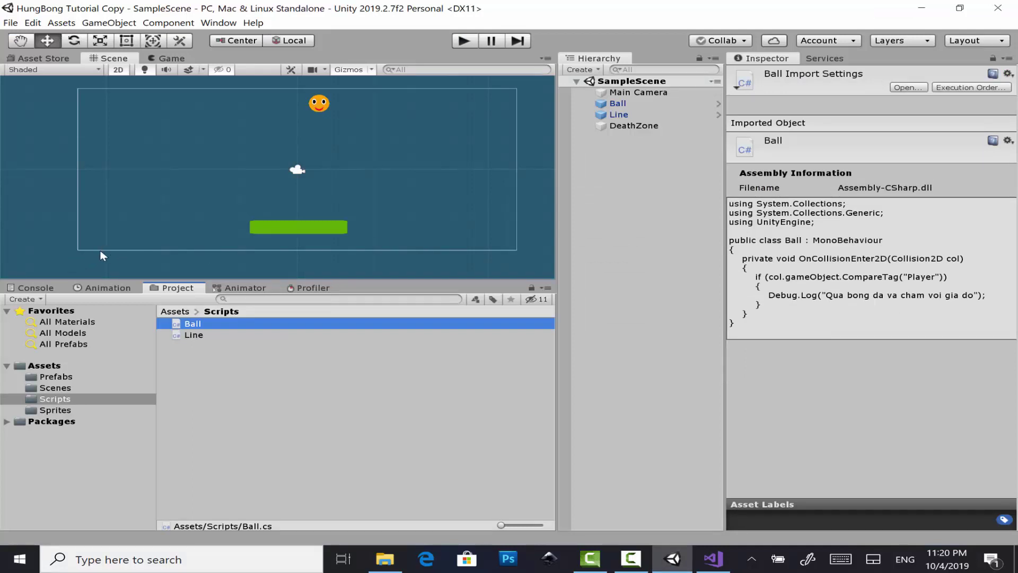
{"action": "left_click", "coordinate": [46, 289]}
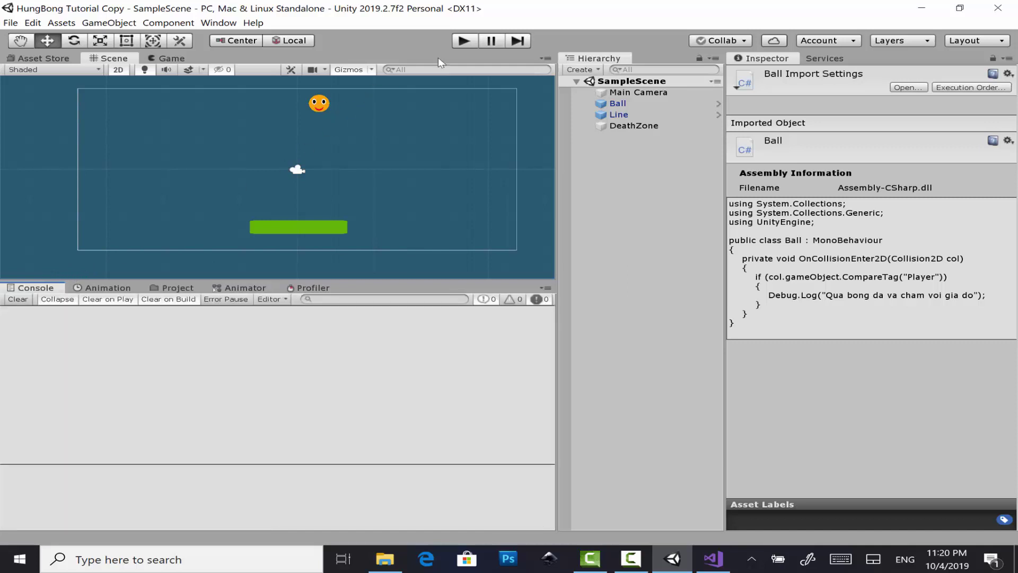
{"action": "left_click", "coordinate": [462, 45]}
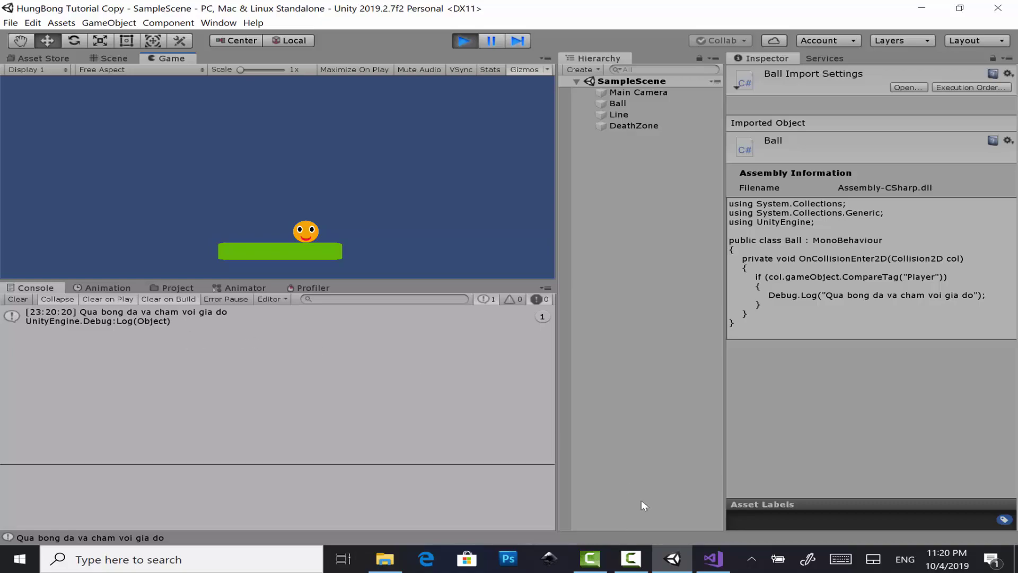
{"action": "left_click", "coordinate": [713, 558]}
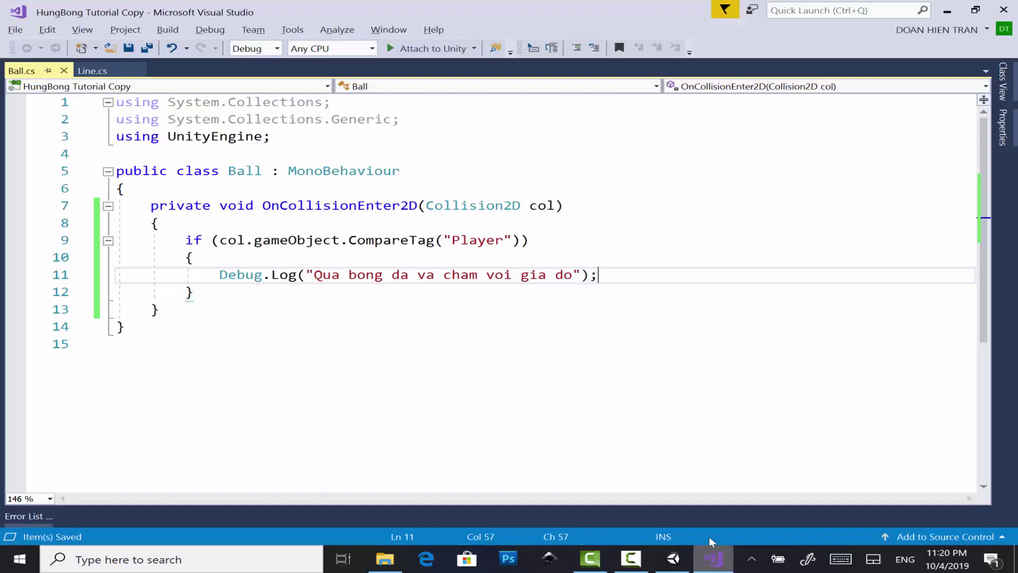
{"action": "left_click", "coordinate": [683, 560]}
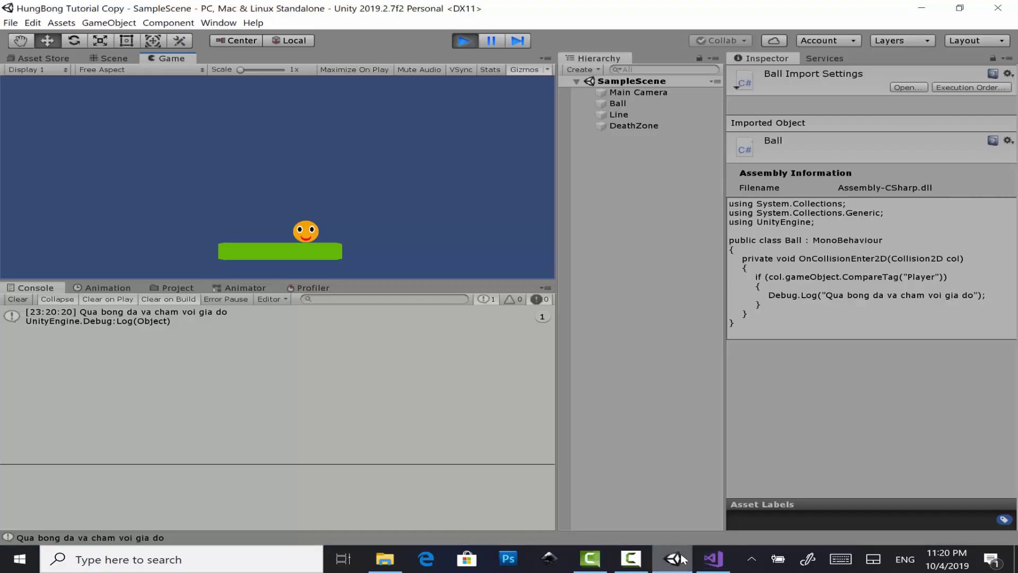
{"action": "left_click", "coordinate": [474, 42]}
{"action": "left_click", "coordinate": [721, 566]}
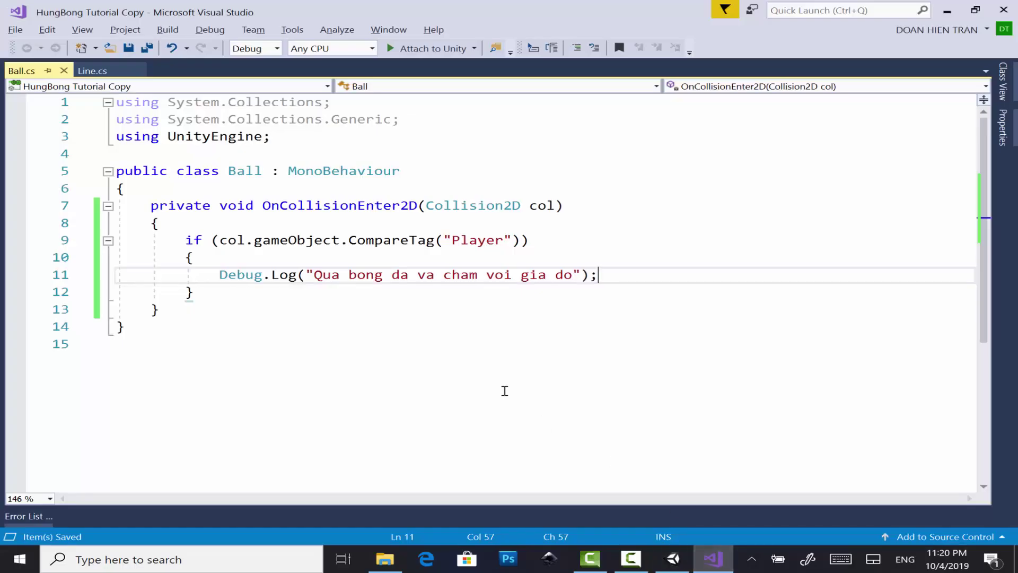
Add an else-if branch checking col.gameObject.CompareTag("DeathZone") after the paddle if-block in Ball.cs.
{"action": "left_click", "coordinate": [286, 292]}
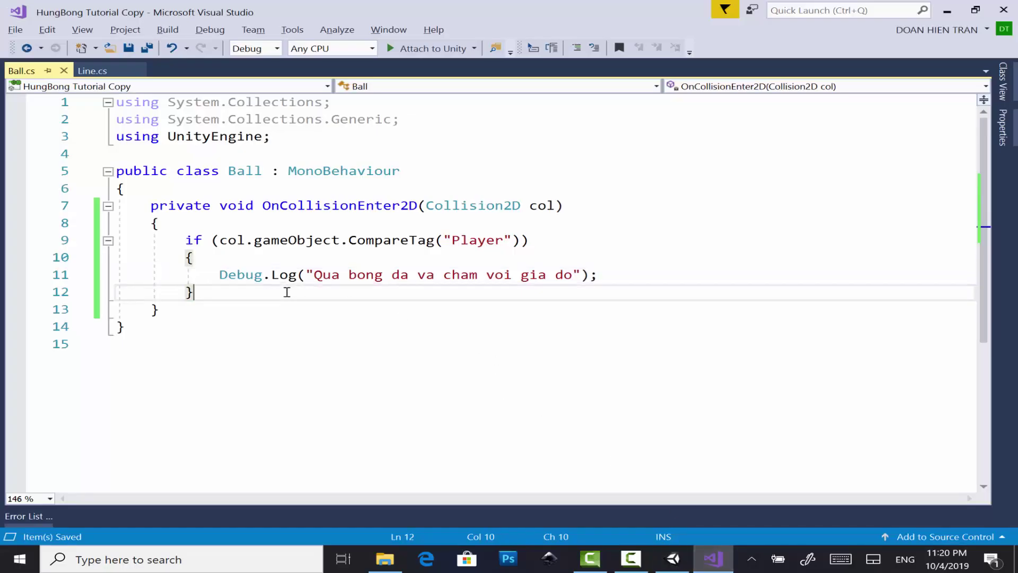
{"action": "type", "text": "else i"}
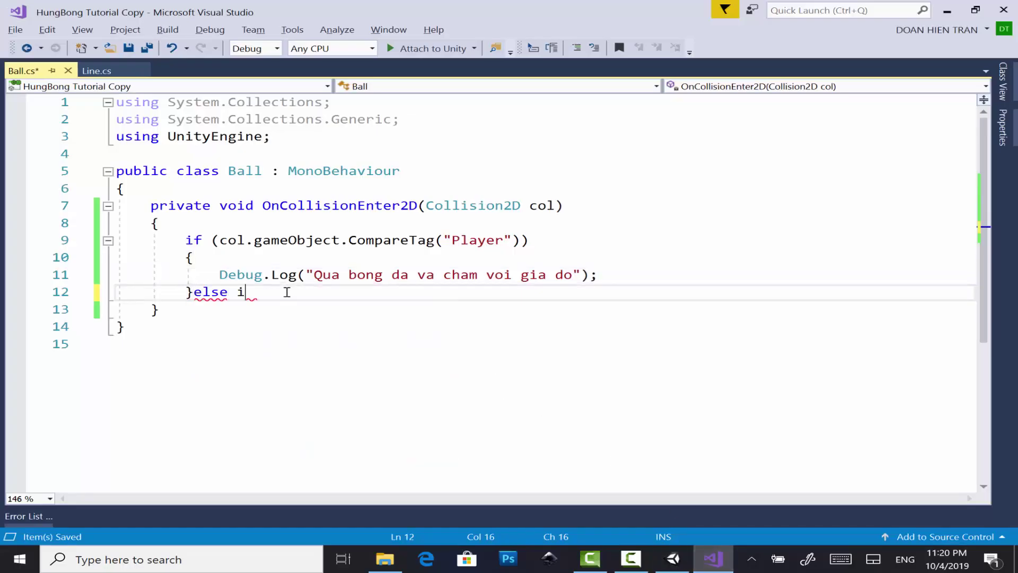
{"action": "type", "text": "f"}
{"action": "type", "text": "("}
{"action": "type", "text": "col."}
{"action": "type", "text": "gameObject"}
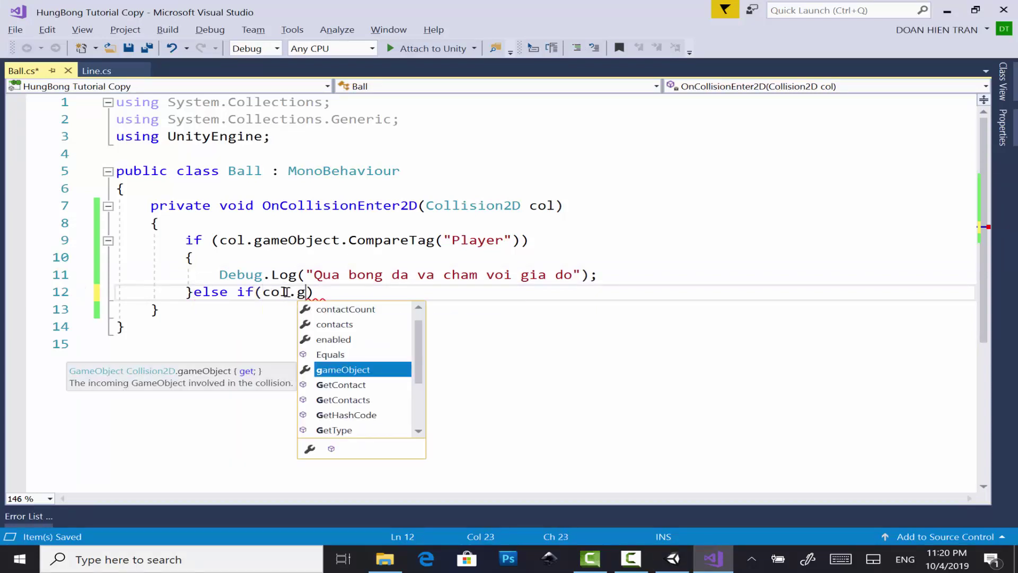
{"action": "type", "text": ".co"}
{"action": "type", "text": "m"}
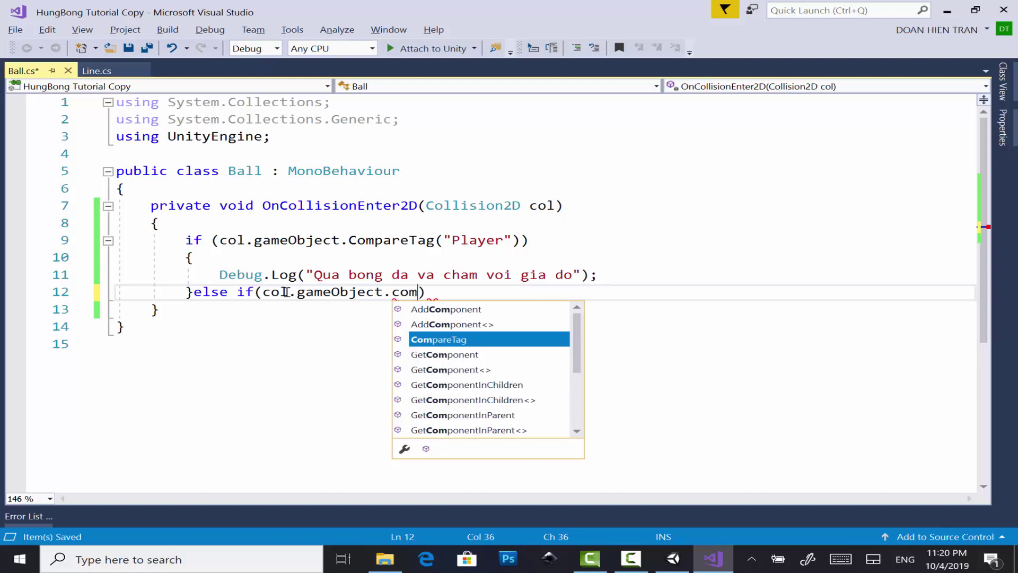
{"action": "key", "text": "Tab"}
{"action": "type", "text": "(\"De"}
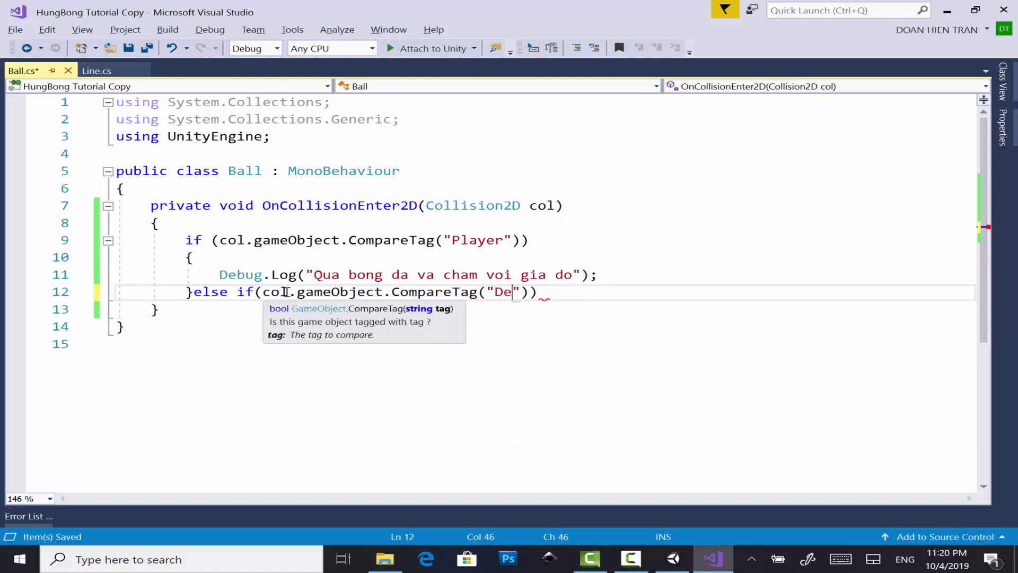
{"action": "type", "text": "athZon"}
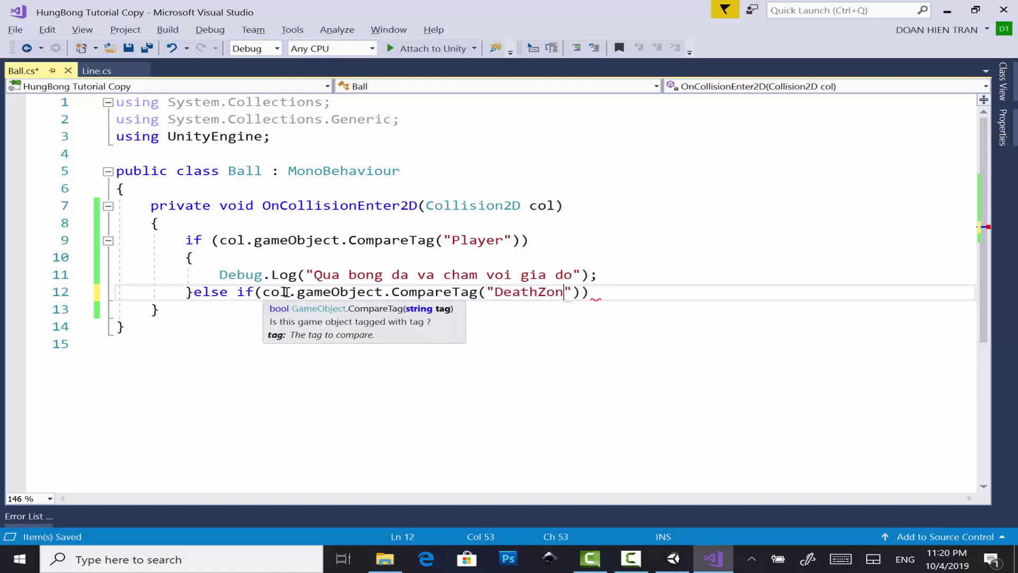
{"action": "type", "text": "e"}
{"action": "key", "text": "Right"}
{"action": "key", "text": "Right"}
{"action": "key", "text": "Right"}
{"action": "type", "text": "{"}
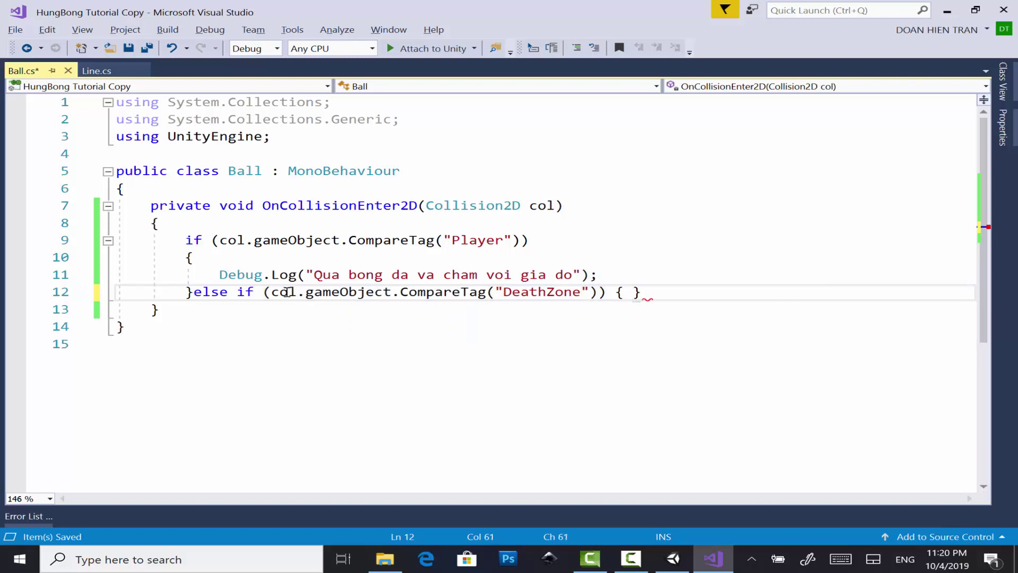
{"action": "key", "text": "Return"}
Write Debug.Log("Qua bong da va cham voi deathzone, Gameover"); in that branch and save Ball.cs.
{"action": "type", "text": "de"}
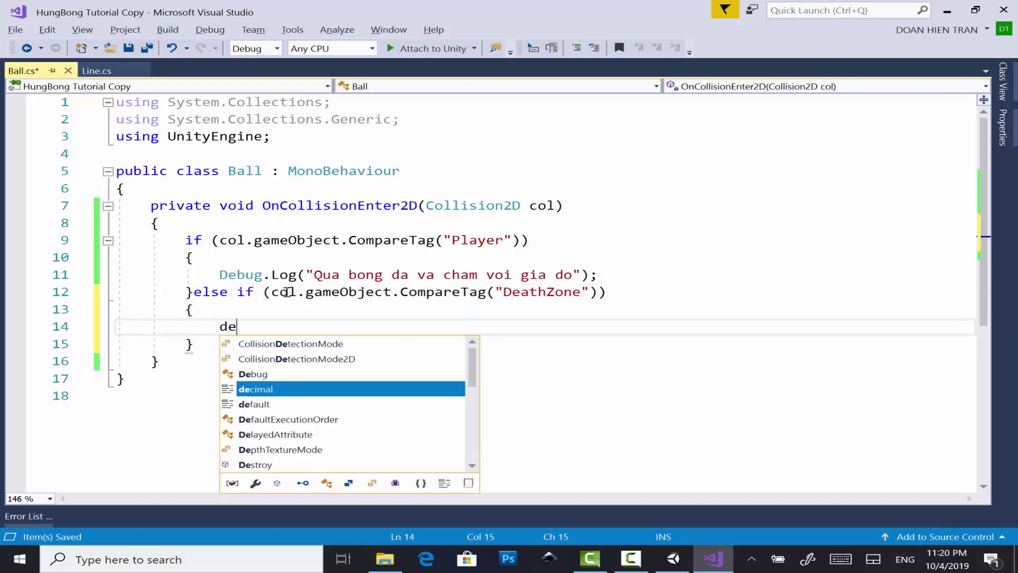
{"action": "type", "text": "bug.Log"}
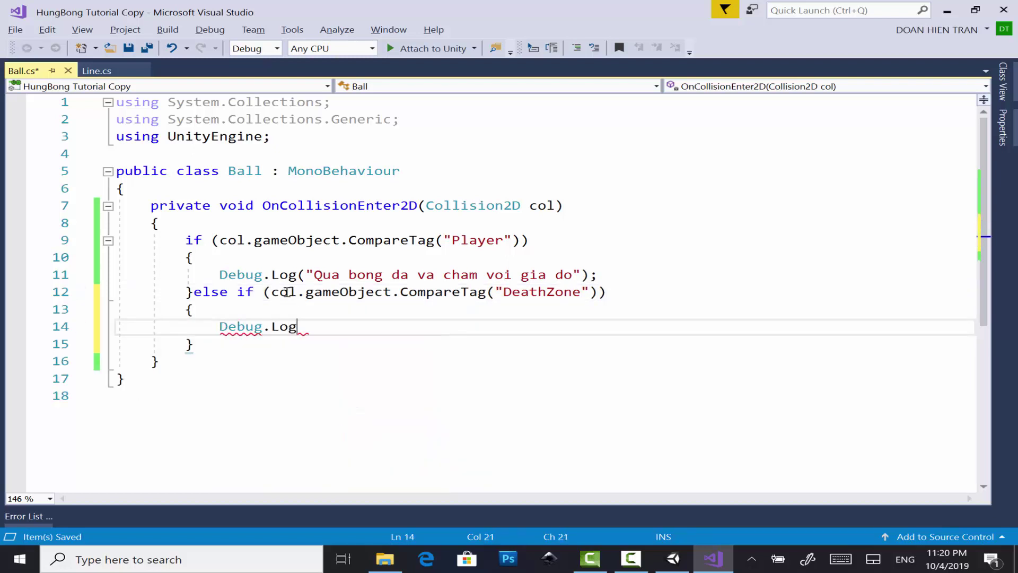
{"action": "type", "text": "(\"Qua "}
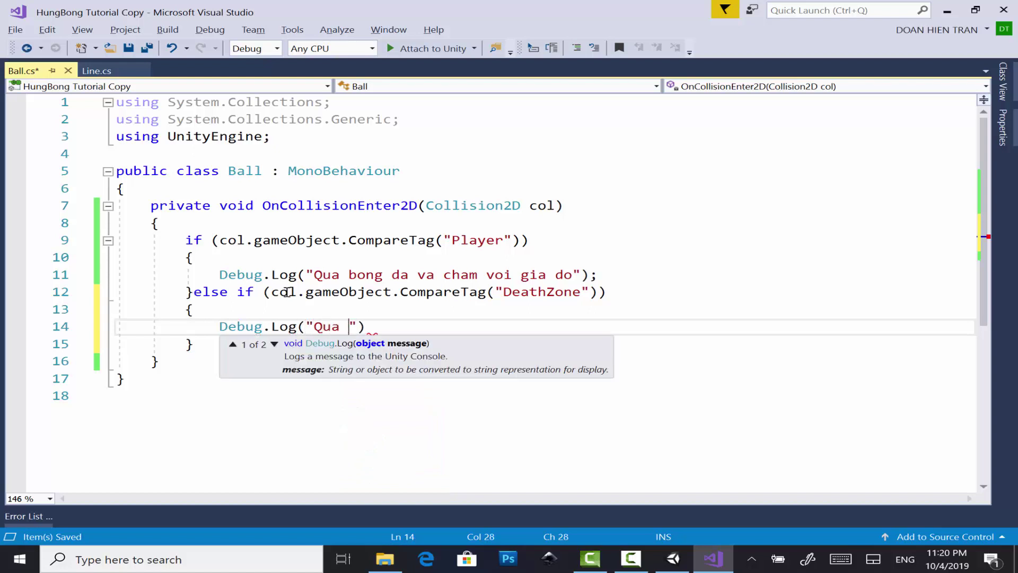
{"action": "type", "text": "bog"}
{"action": "key", "text": "BackSpace"}
{"action": "type", "text": "ng da "}
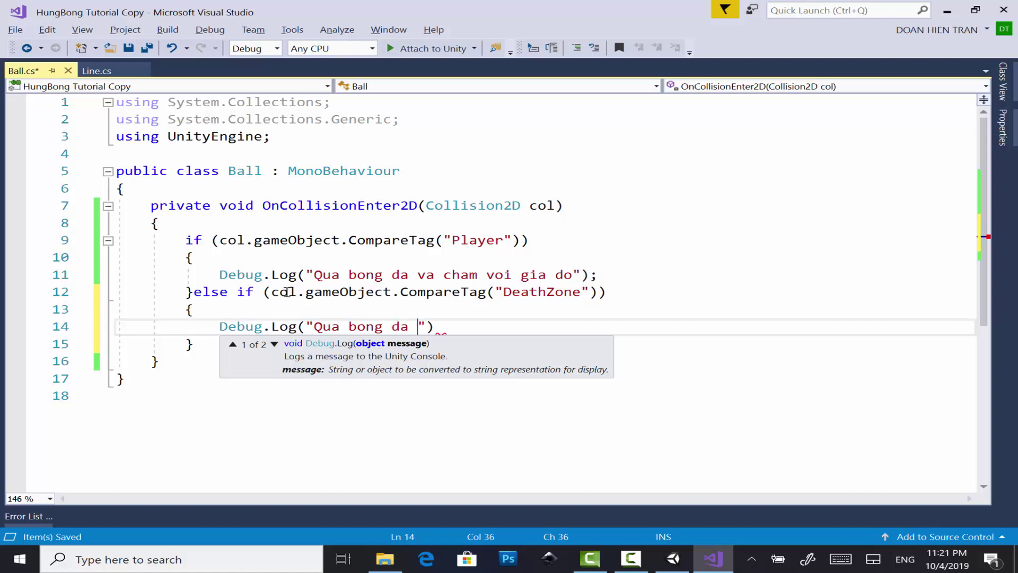
{"action": "type", "text": "va cham"}
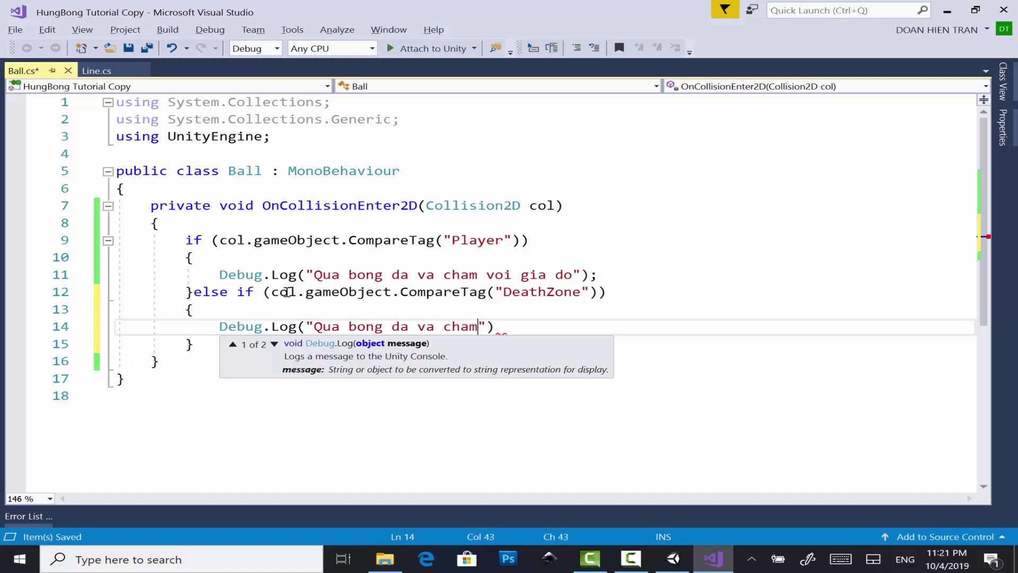
{"action": "type", "text": " voi g"}
{"action": "key", "text": "BackSpace"}
{"action": "type", "text": "da"}
{"action": "key", "text": "BackSpace"}
{"action": "type", "text": "eat"}
{"action": "type", "text": "h x"}
{"action": "key", "text": "BackSpace"}
{"action": "key", "text": "BackSpace"}
{"action": "type", "text": "zo"}
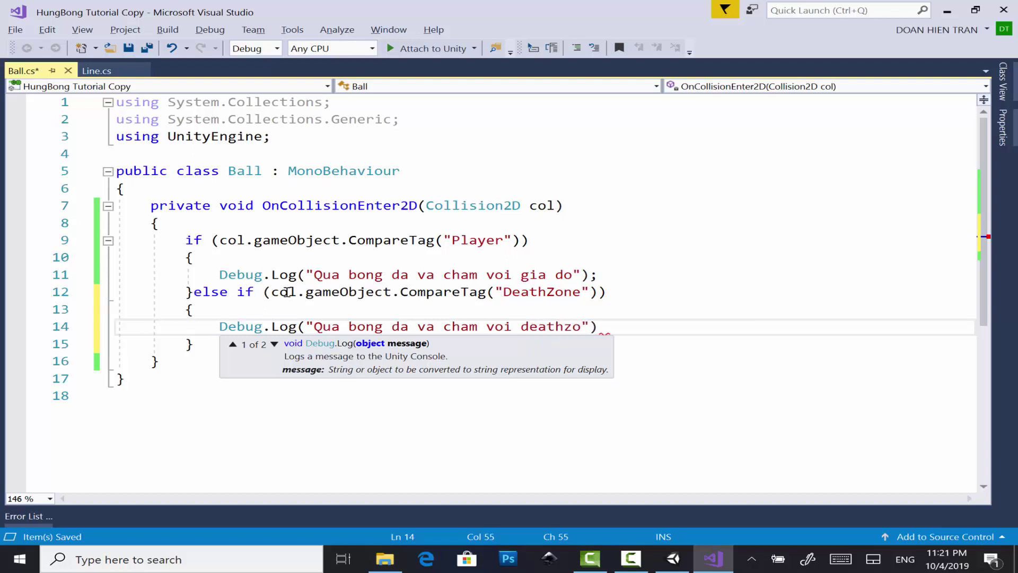
{"action": "type", "text": "ne, G"}
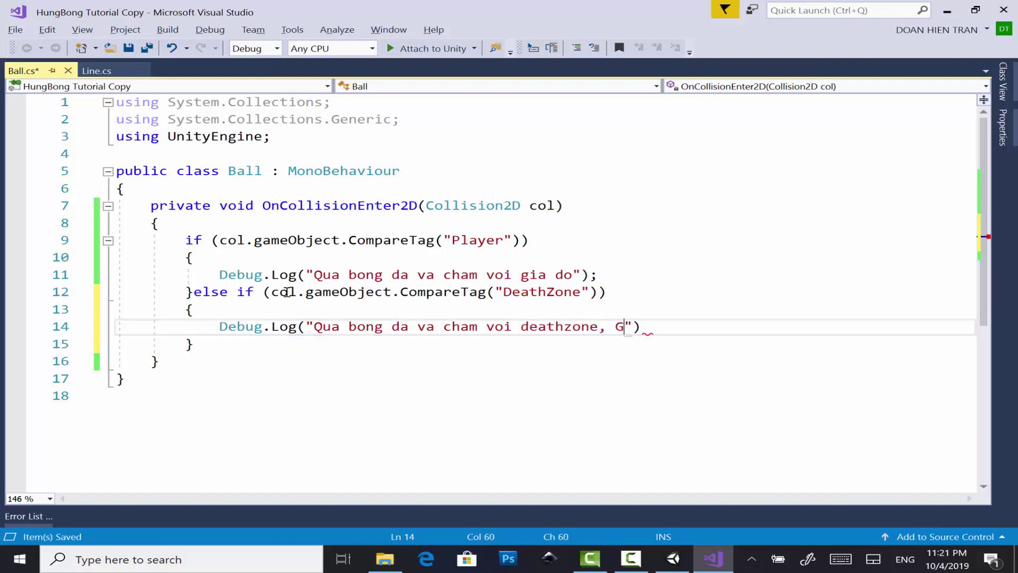
{"action": "type", "text": "ae"}
{"action": "key", "text": "BackSpace"}
{"action": "type", "text": "m"}
{"action": "type", "text": "e"}
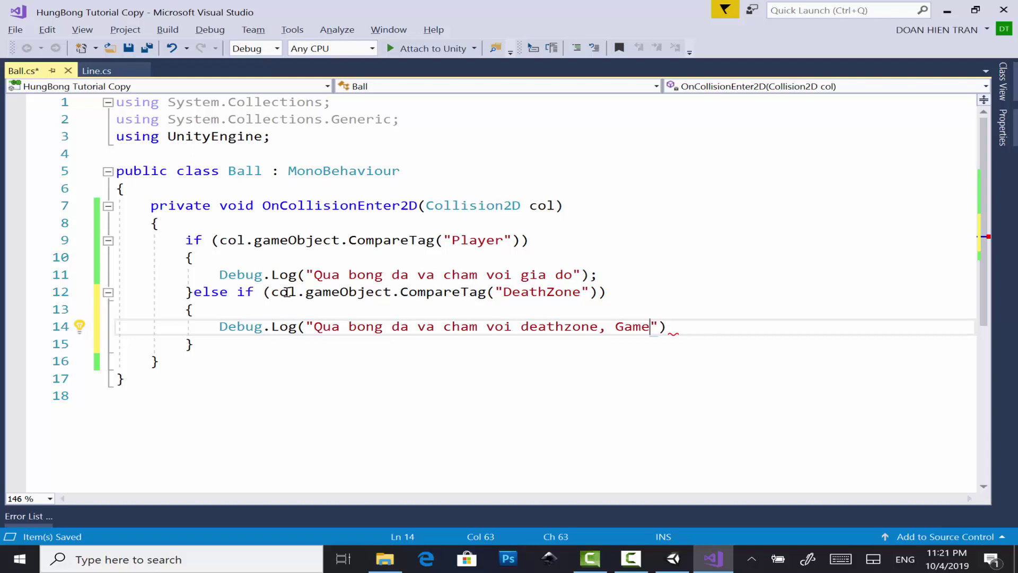
{"action": "type", "text": "o"}
{"action": "type", "text": "ver"}
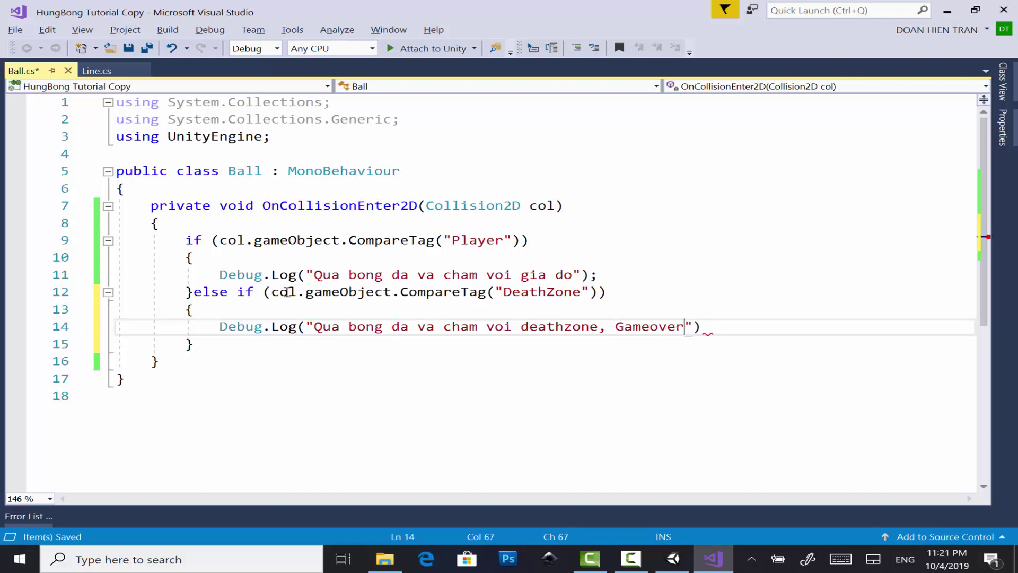
{"action": "type", "text": "\")"}
{"action": "type", "text": ";"}
{"action": "key", "text": "ctrl+s"}
Clear Unity's Console and play the game twice, moving the paddle right, to see logged collisions.
{"action": "key", "text": "alt+Tab"}
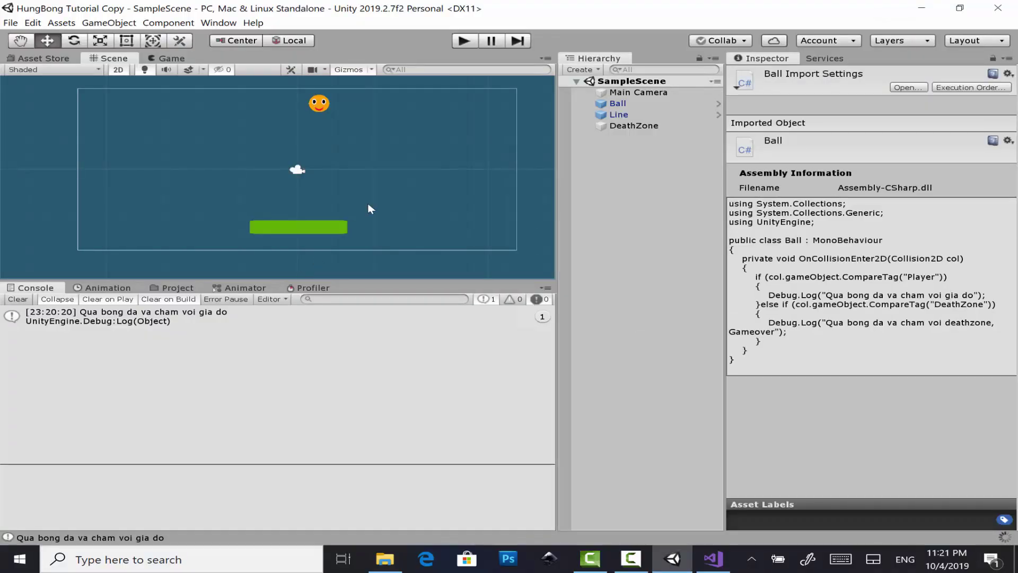
{"action": "left_click", "coordinate": [21, 300]}
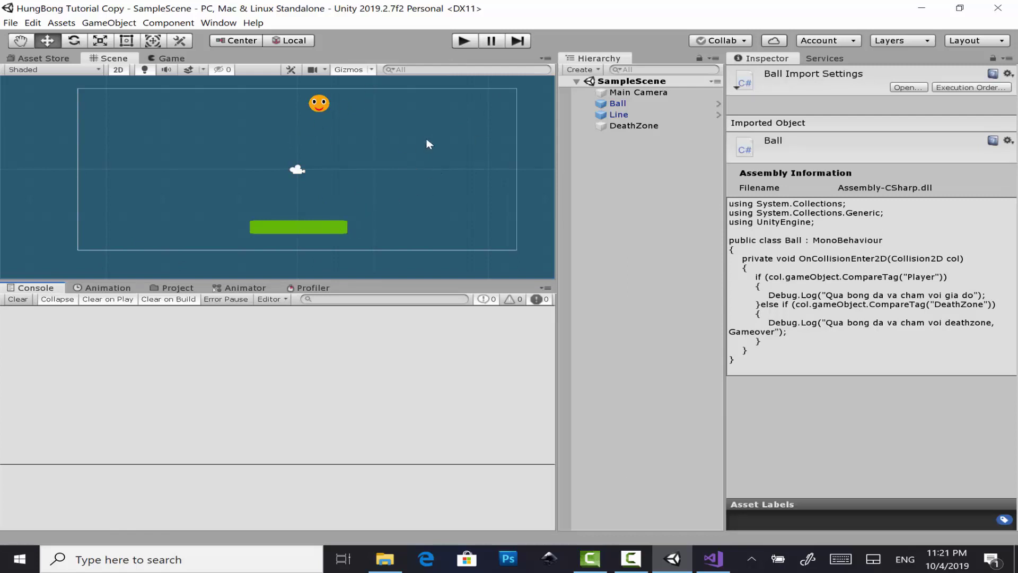
{"action": "left_click", "coordinate": [472, 41]}
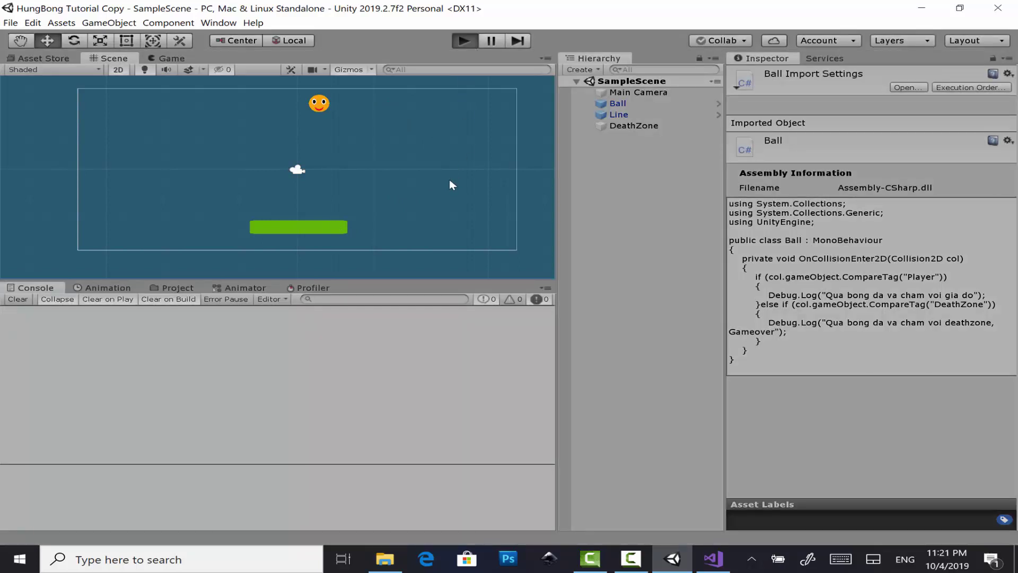
{"action": "key", "text": "Right"}
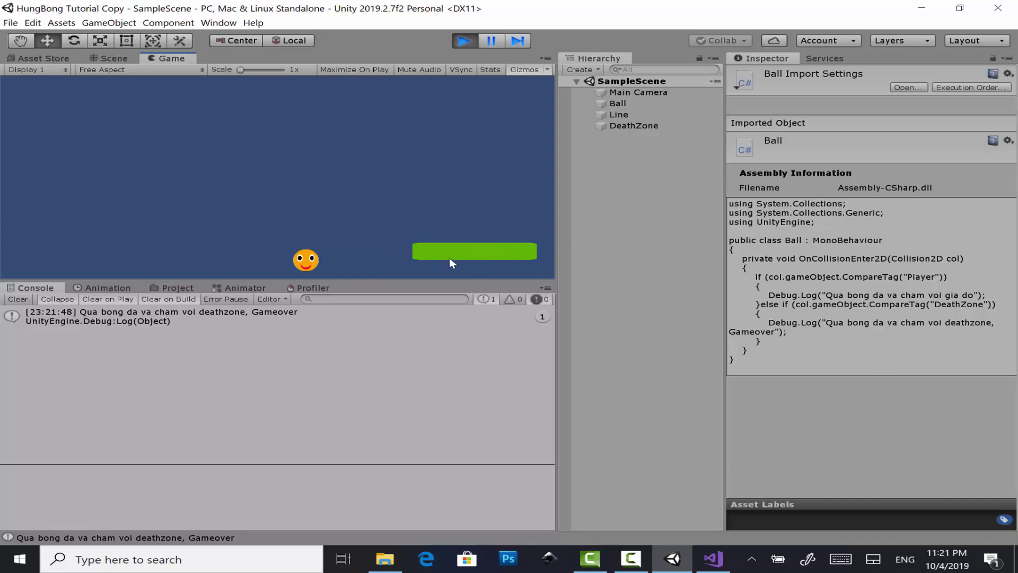
{"action": "left_click", "coordinate": [464, 41]}
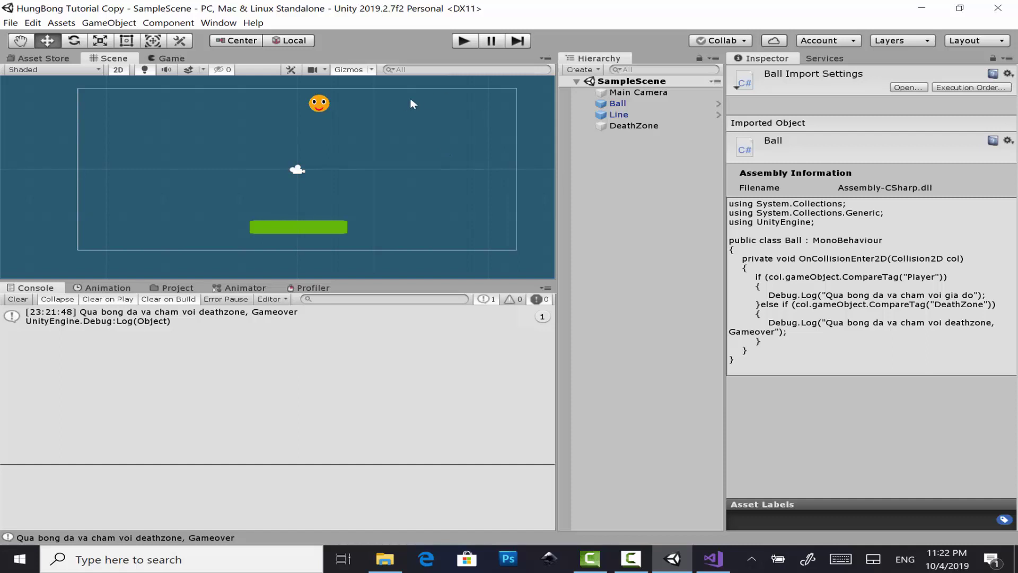
{"action": "left_click", "coordinate": [474, 40]}
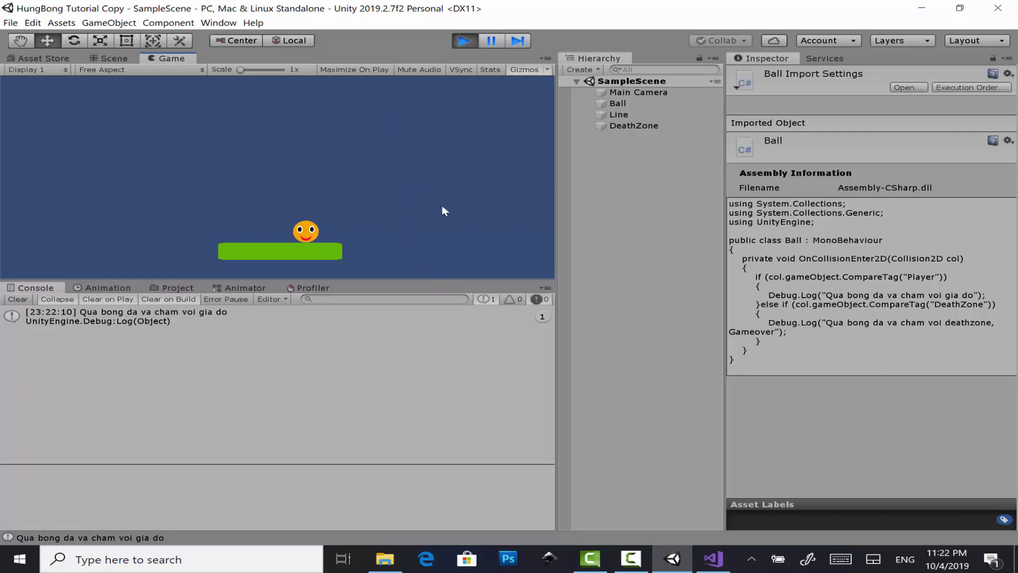
{"action": "left_click", "coordinate": [475, 37]}
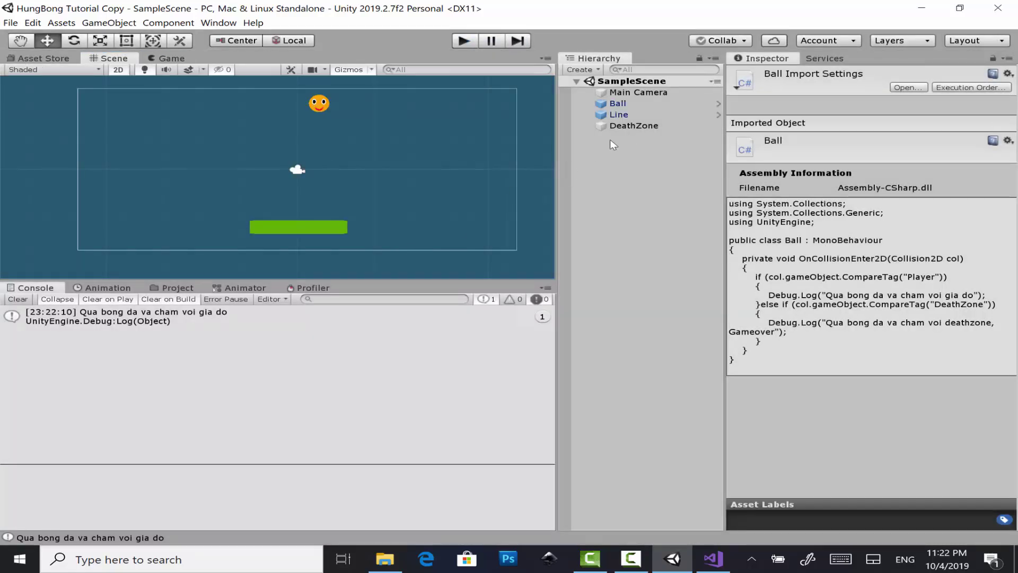
Tick Is Trigger on DeathZone's Box Collider 2D, then start play mode to test it.
{"action": "left_click", "coordinate": [618, 126]}
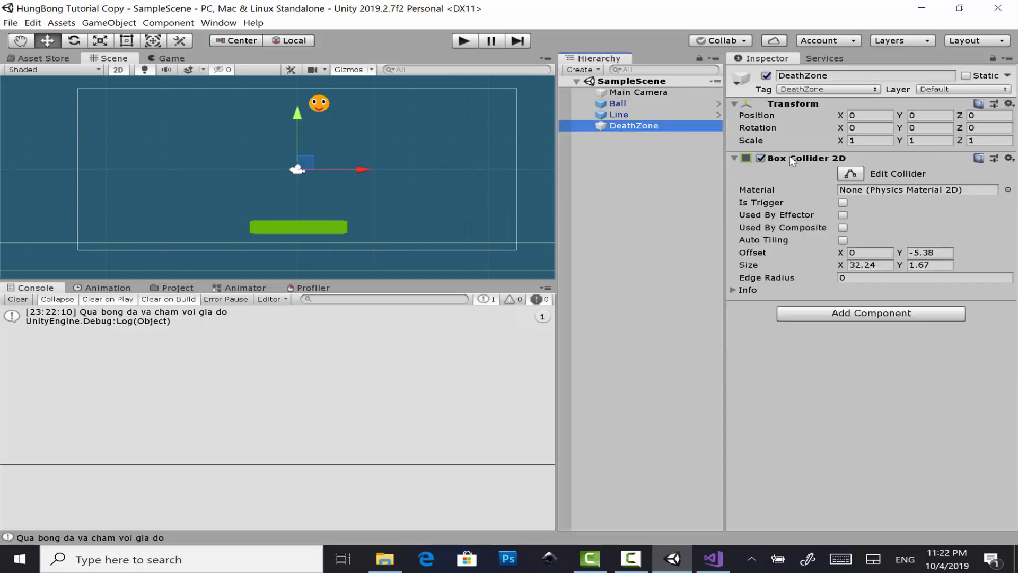
{"action": "left_click", "coordinate": [843, 203]}
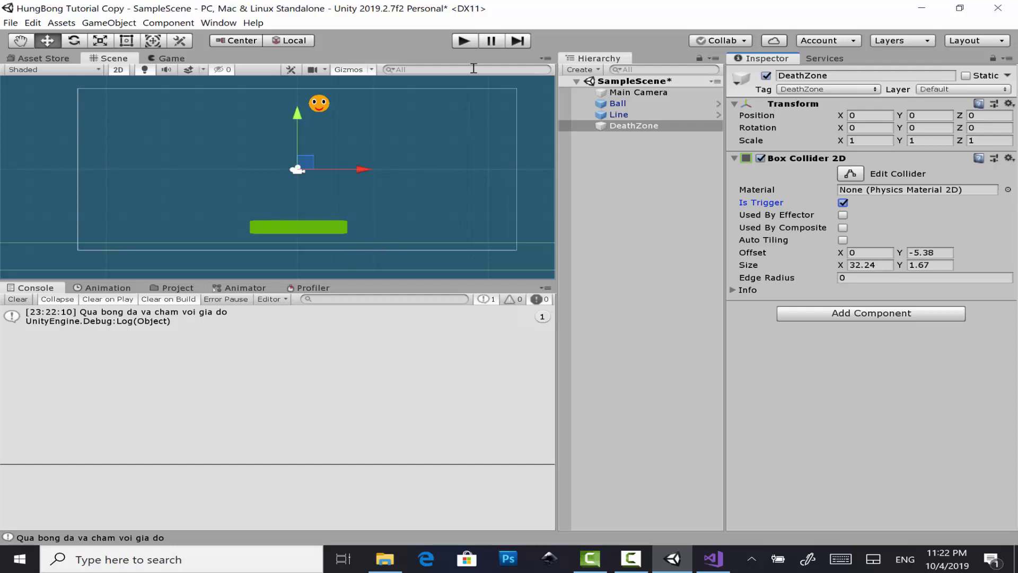
{"action": "left_click", "coordinate": [465, 40]}
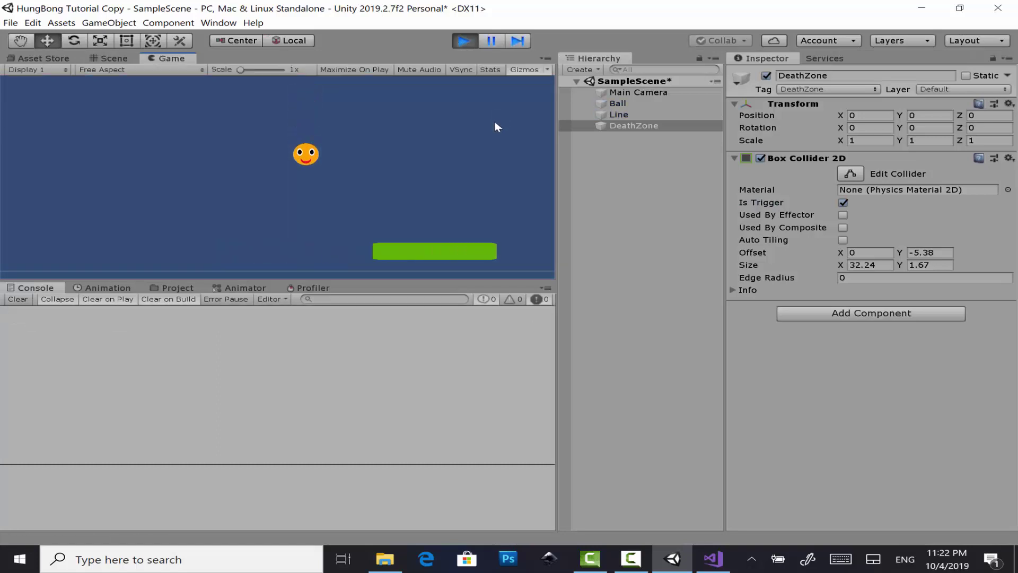
Let the ball fall through the trigger DeathZone, stop play, and bring Ball.cs forward in Visual Studio.
{"action": "key", "text": "Right"}
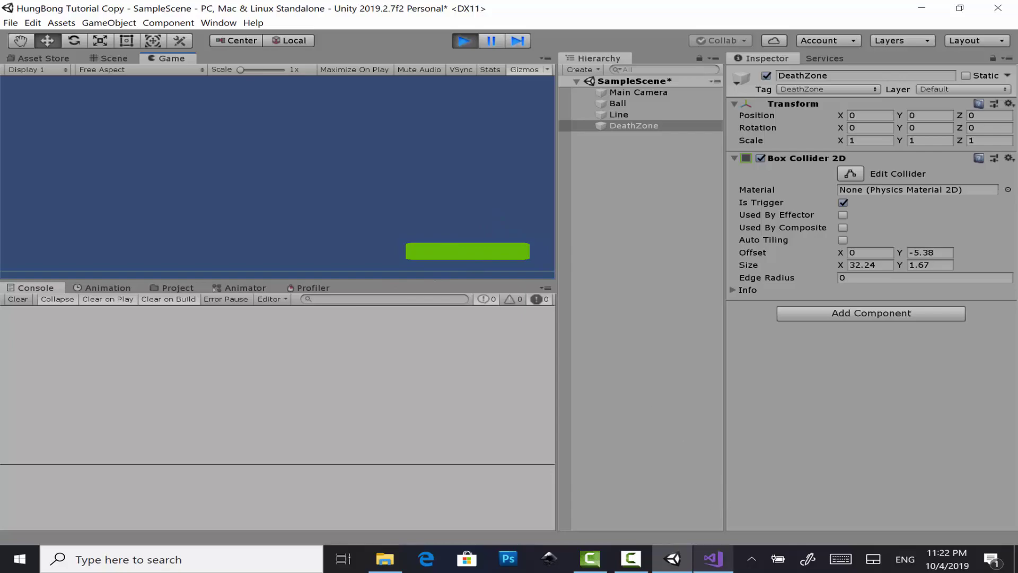
{"action": "left_click", "coordinate": [713, 559]}
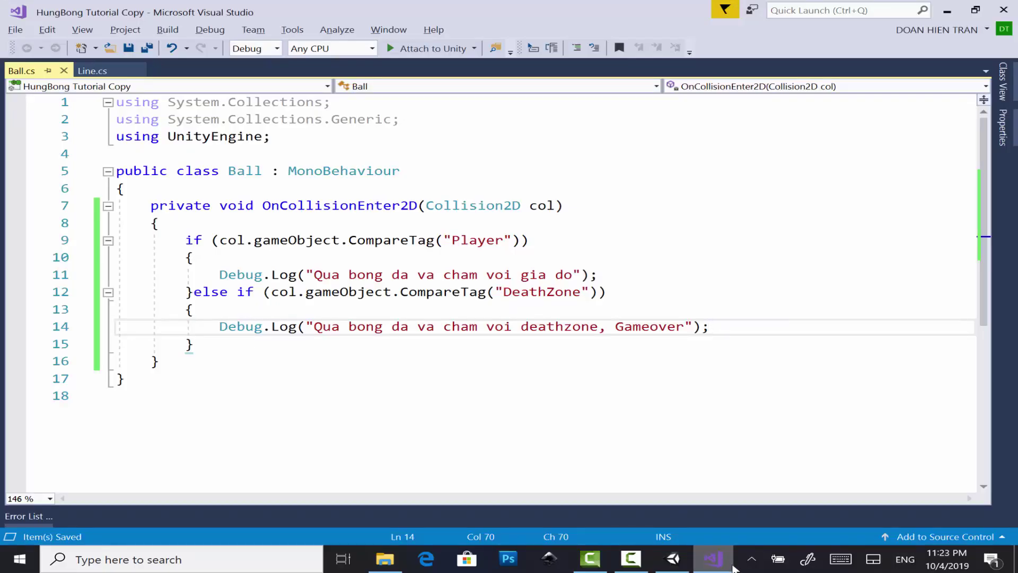
{"action": "left_click", "coordinate": [673, 560]}
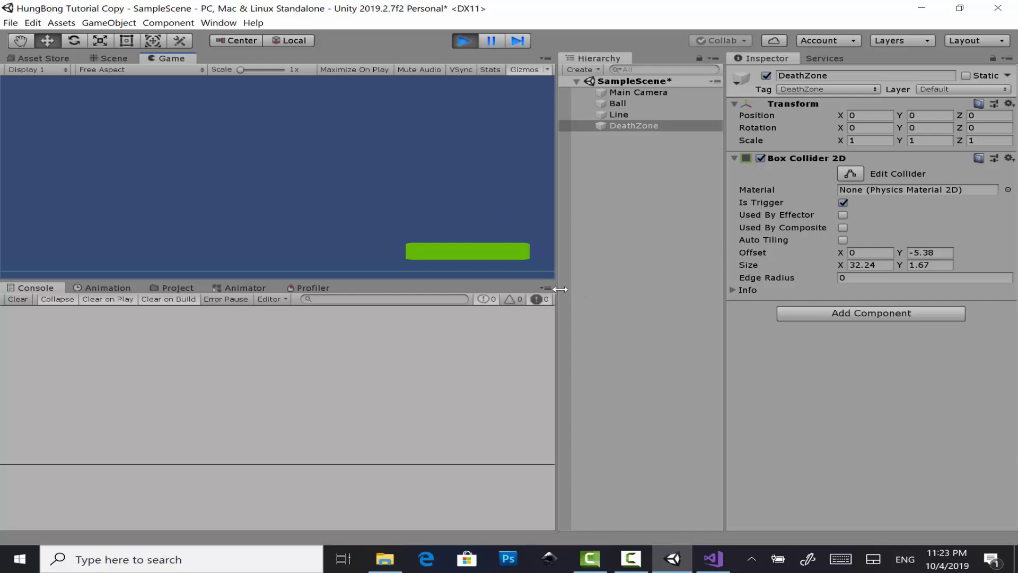
{"action": "left_click", "coordinate": [466, 41]}
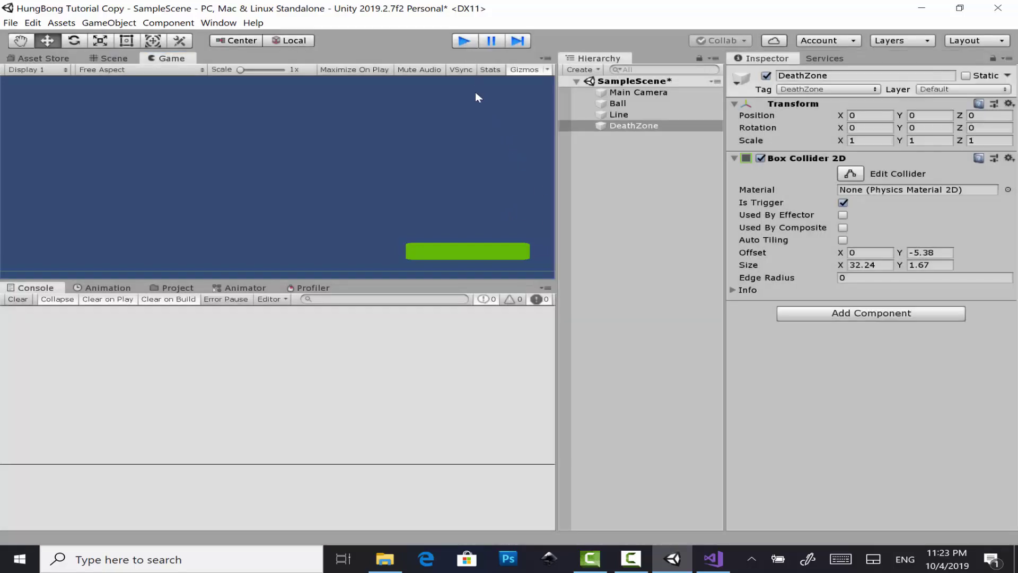
{"action": "left_click", "coordinate": [713, 559]}
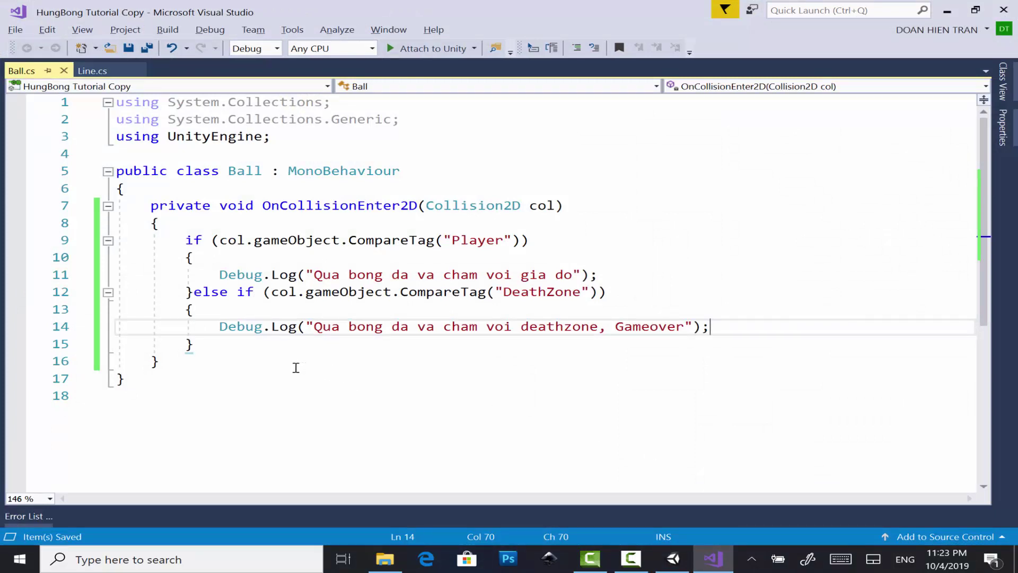
Insert an OnTriggerEnter2D(Collider2D collision) method stub below the collision method via IntelliSense.
{"action": "left_click", "coordinate": [296, 367]}
{"action": "key", "text": "Return"}
{"action": "key", "text": "Return"}
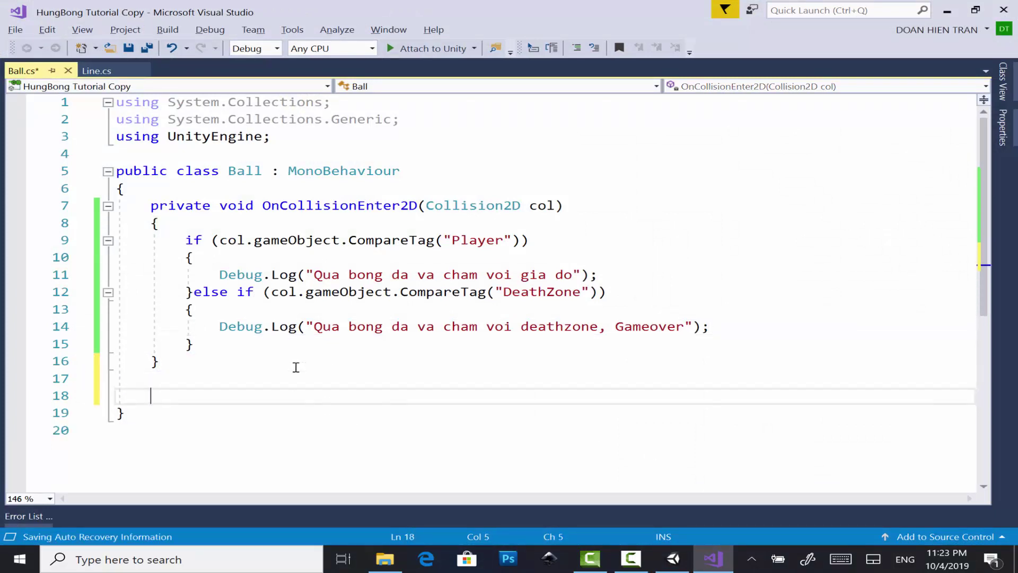
{"action": "type", "text": "o"}
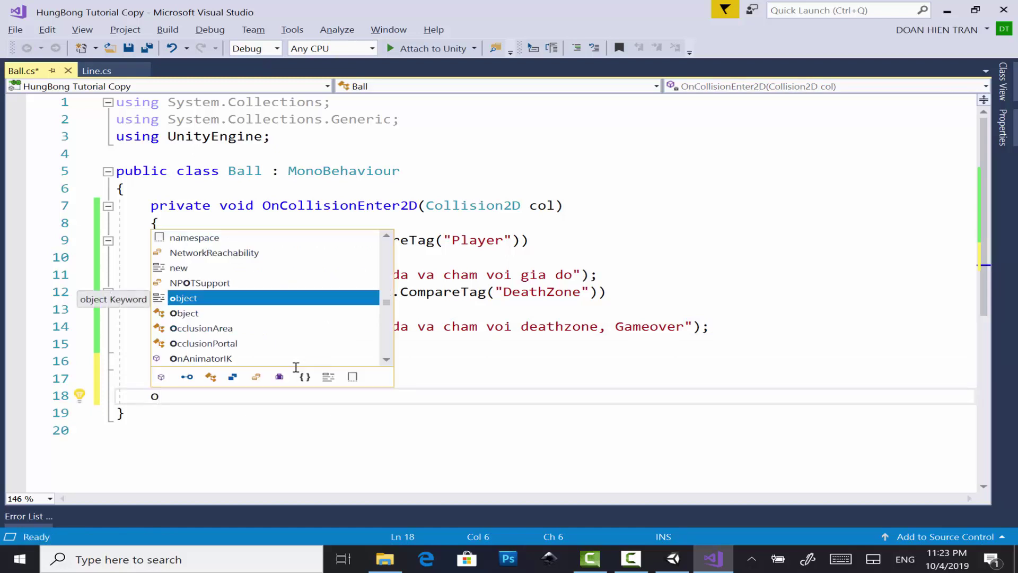
{"action": "type", "text": "ntr"}
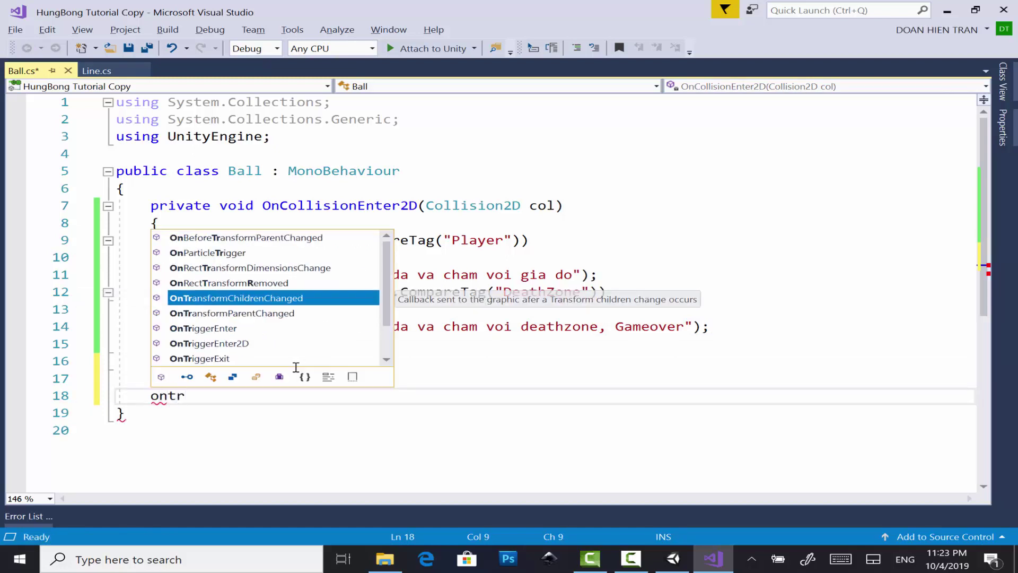
{"action": "key", "text": "Down"}
{"action": "key", "text": "Down"}
{"action": "key", "text": "Down"}
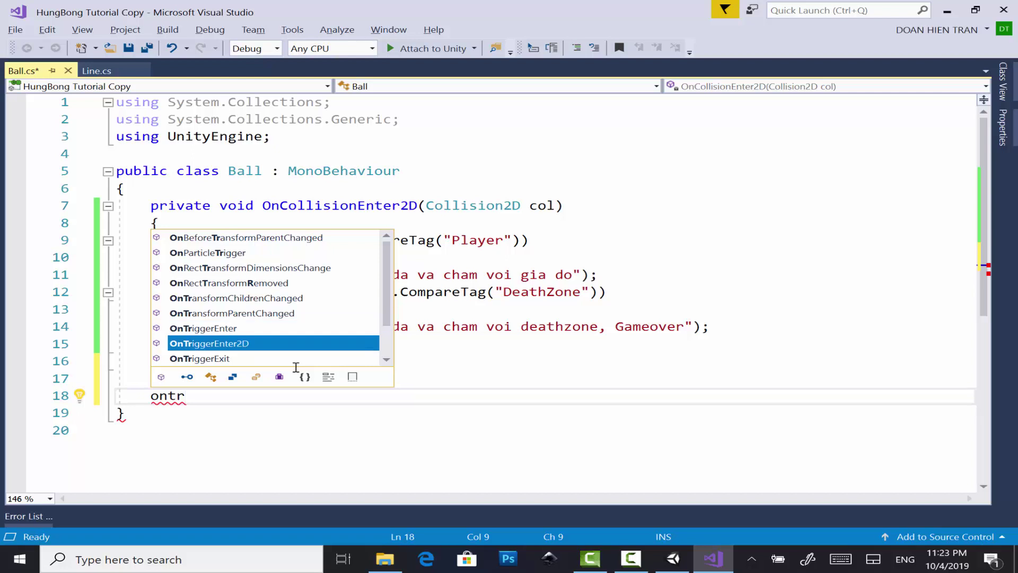
{"action": "key", "text": "Tab"}
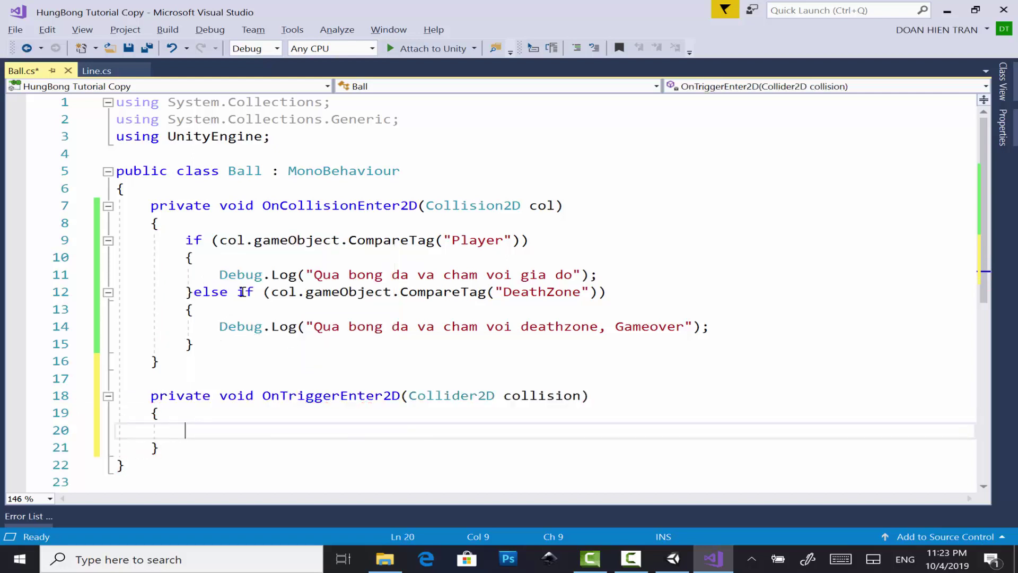
Delete the DeathZone else-if block from OnCollisionEnter2D and start an if( inside OnTriggerEnter2D.
{"action": "mouse_move", "coordinate": [199, 294]}
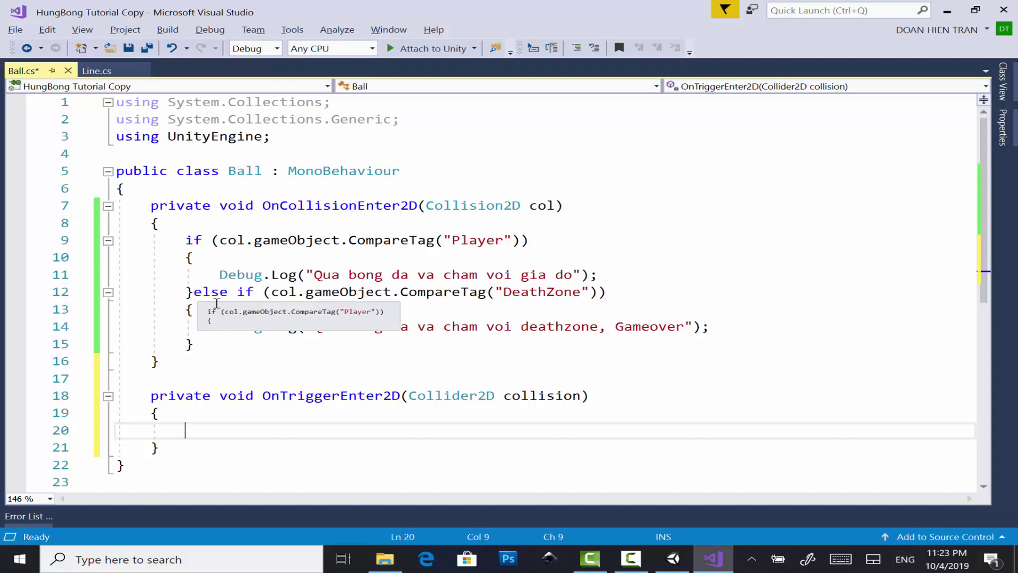
{"action": "mouse_move", "coordinate": [220, 326]}
{"action": "left_mouse_down"}
{"action": "mouse_move", "coordinate": [572, 335]}
{"action": "mouse_move", "coordinate": [769, 325]}
{"action": "left_mouse_up"}
{"action": "key", "text": "ctrl+c"}
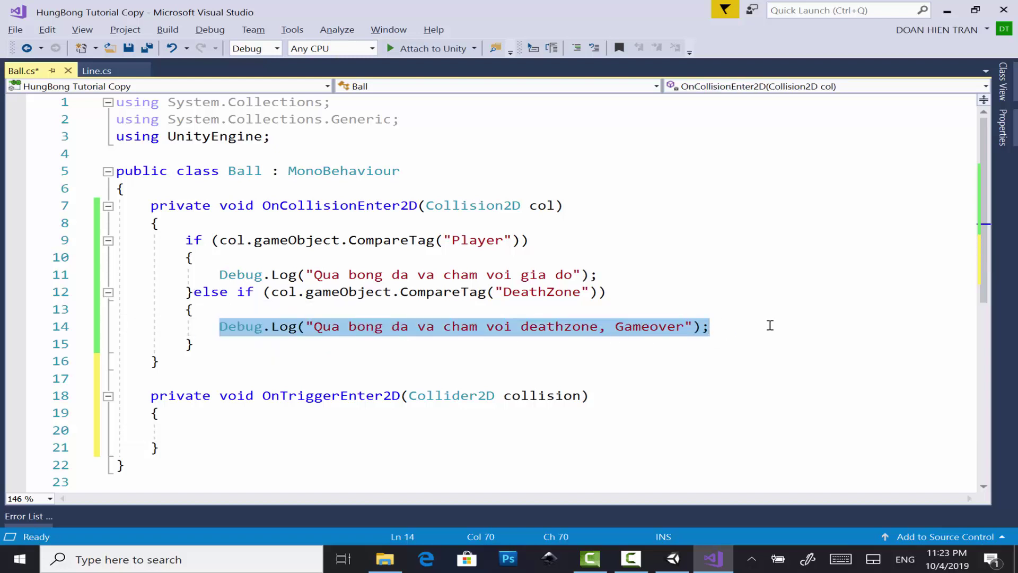
{"action": "key", "text": "BackSpace"}
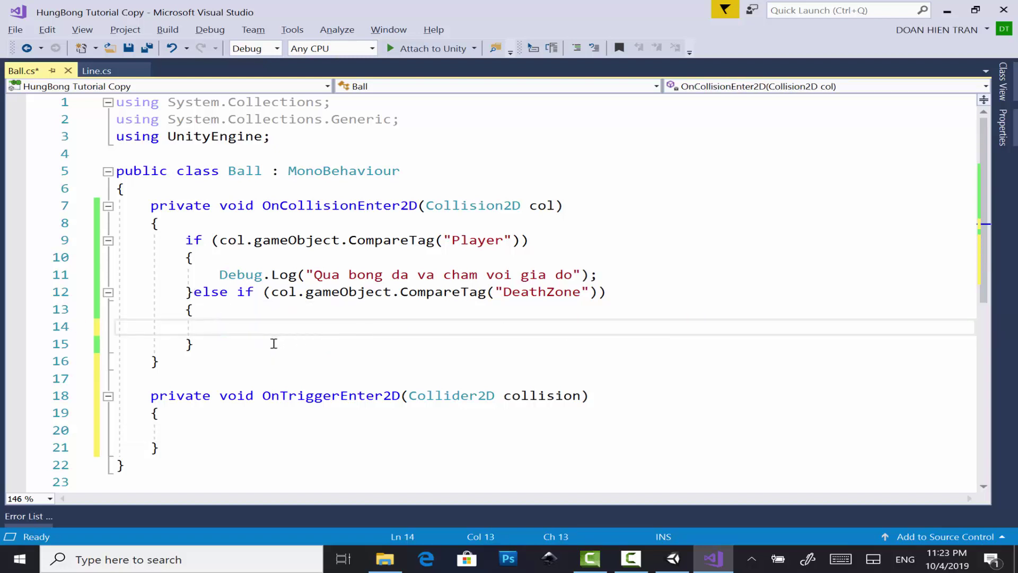
{"action": "left_click", "coordinate": [273, 343]}
{"action": "left_click", "coordinate": [193, 291], "text": "shift"}
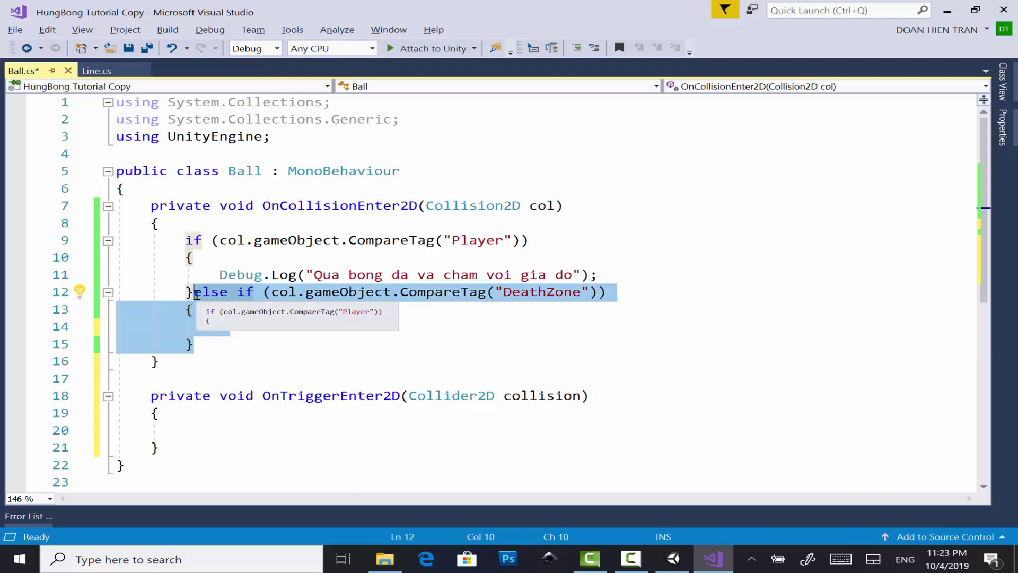
{"action": "key", "text": "BackSpace"}
{"action": "left_click", "coordinate": [233, 386]}
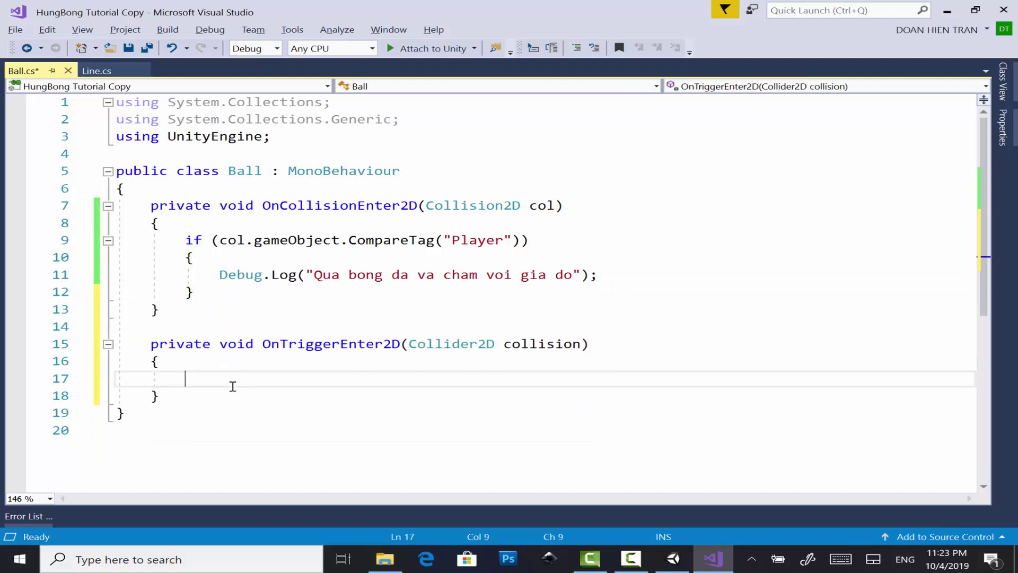
{"action": "type", "text": "if("}
Rename the trigger parameter to col and write the condition col.CompareTag("DeathZone").
{"action": "left_click_drag", "start_coordinate": [530, 344], "coordinate": [582, 341]}
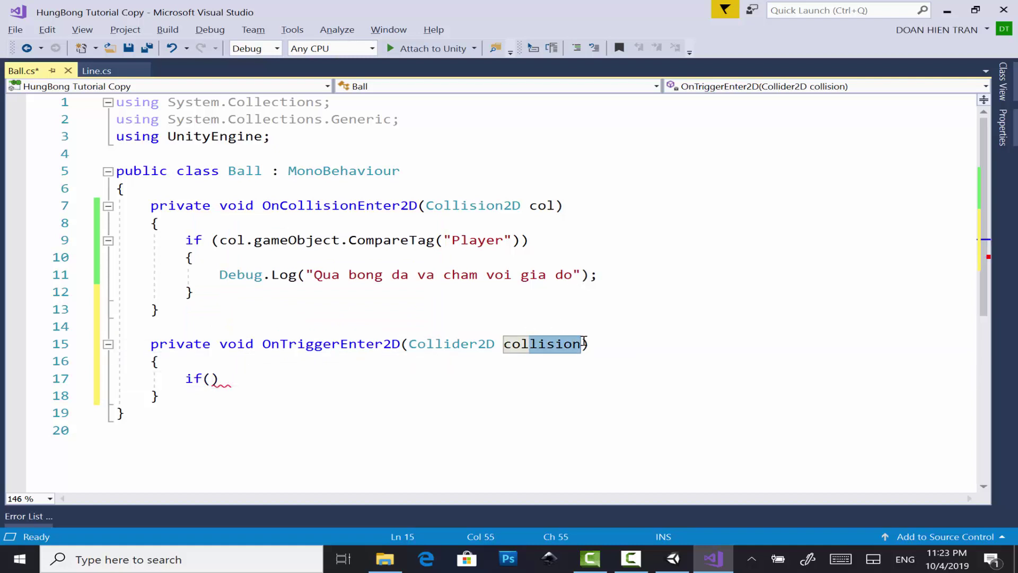
{"action": "key", "text": "BackSpace"}
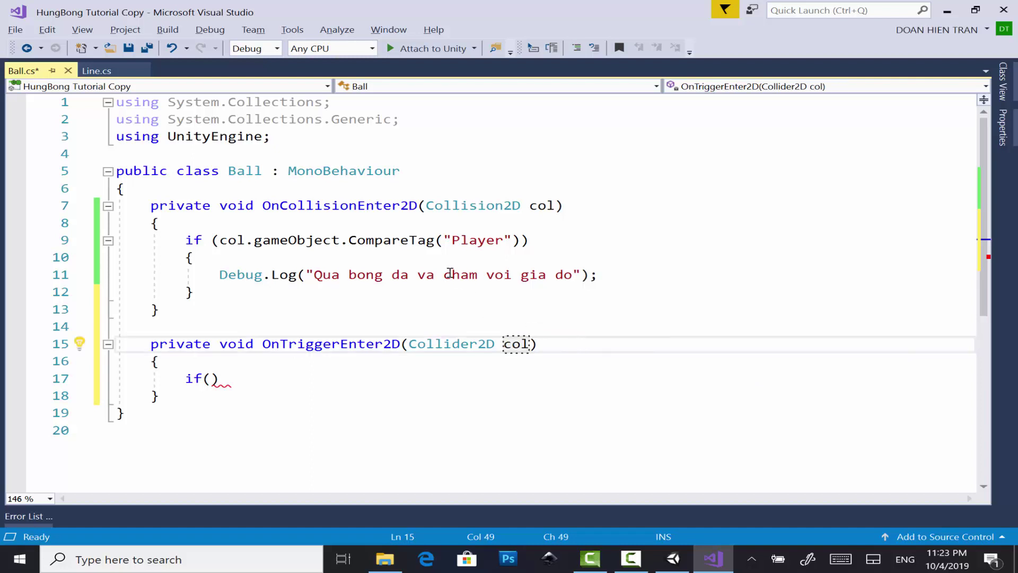
{"action": "left_click", "coordinate": [214, 378]}
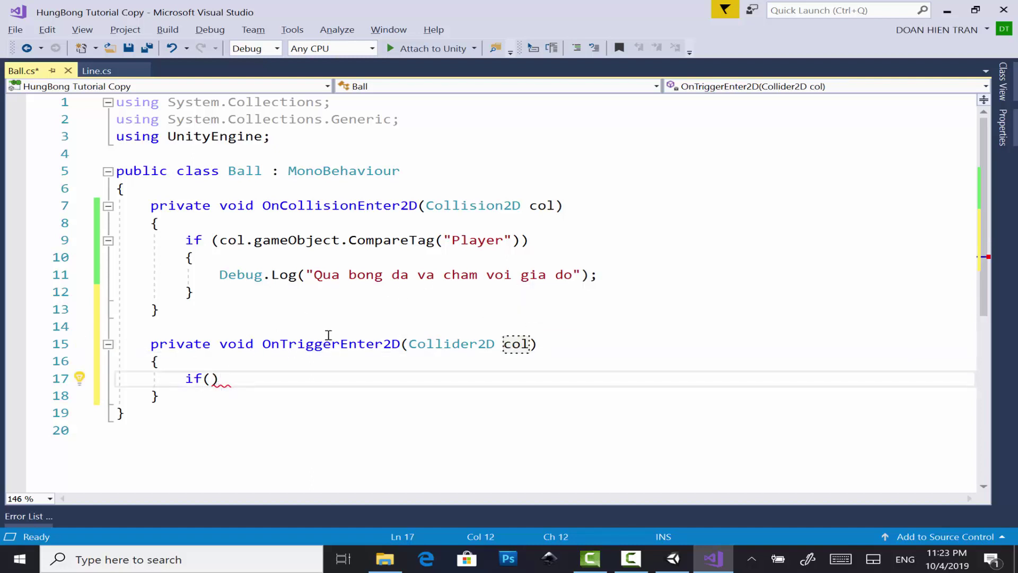
{"action": "type", "text": "col"}
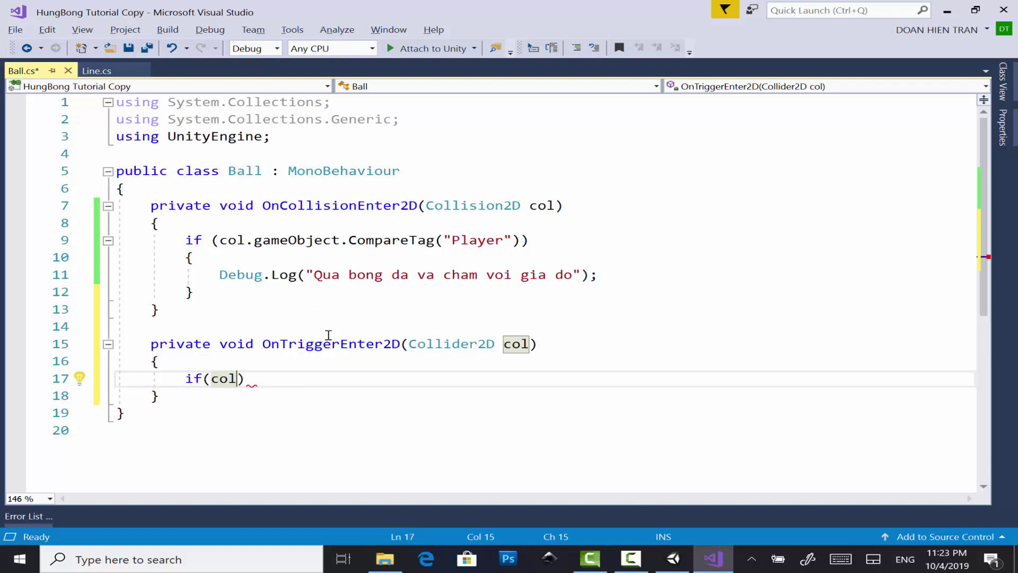
{"action": "type", "text": "."}
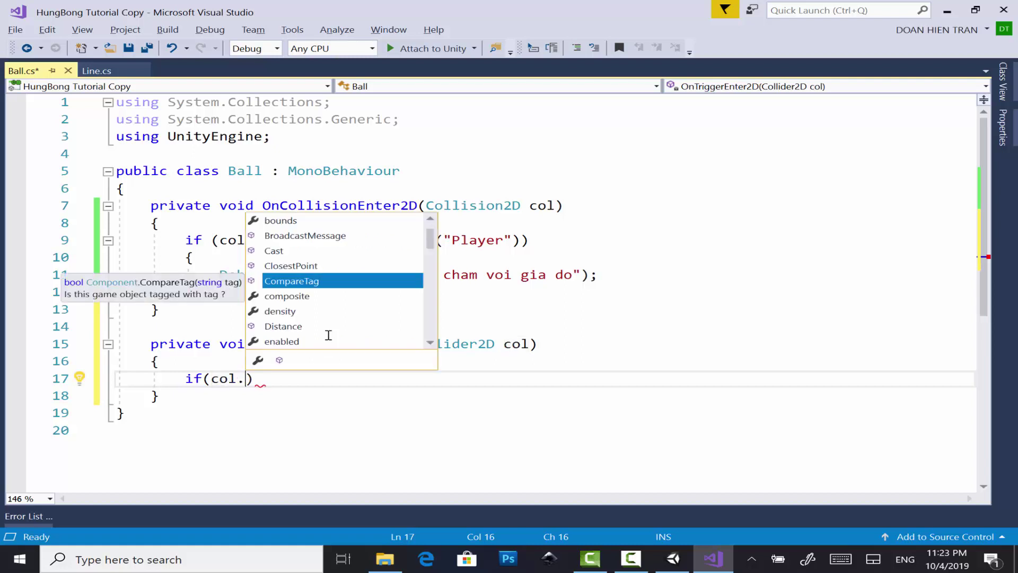
{"action": "key", "text": "Tab"}
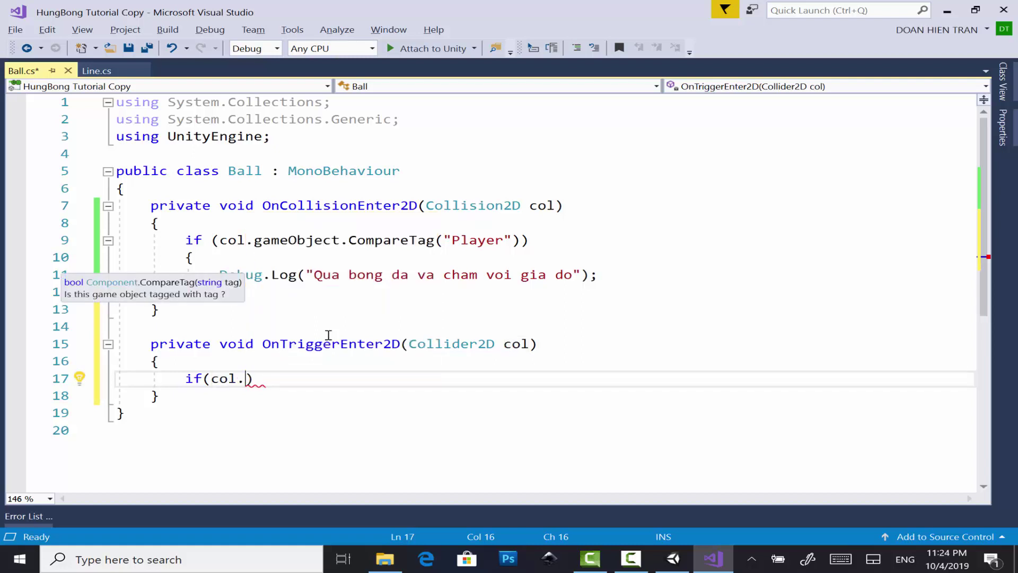
{"action": "type", "text": "("}
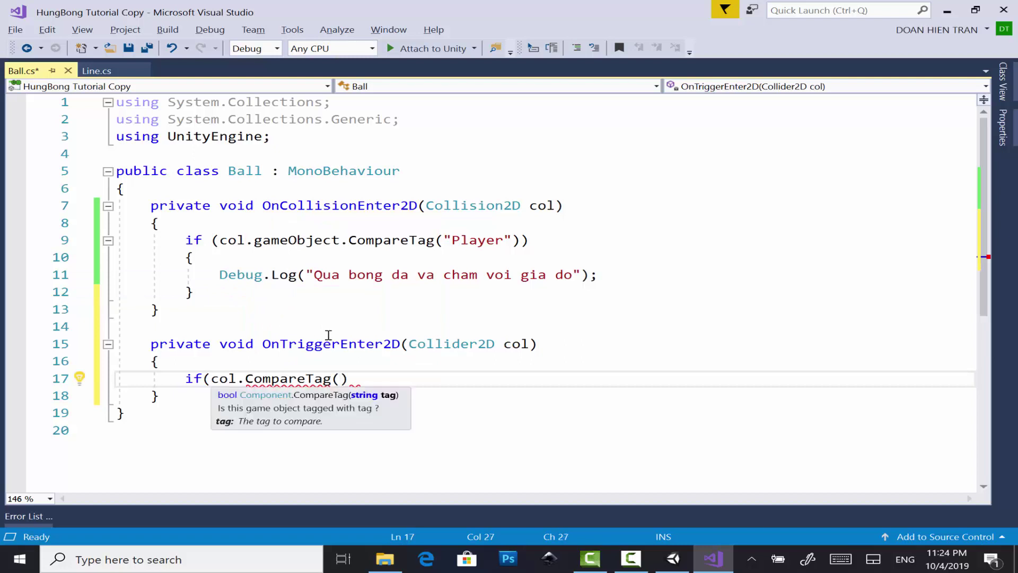
{"action": "type", "text": "\""}
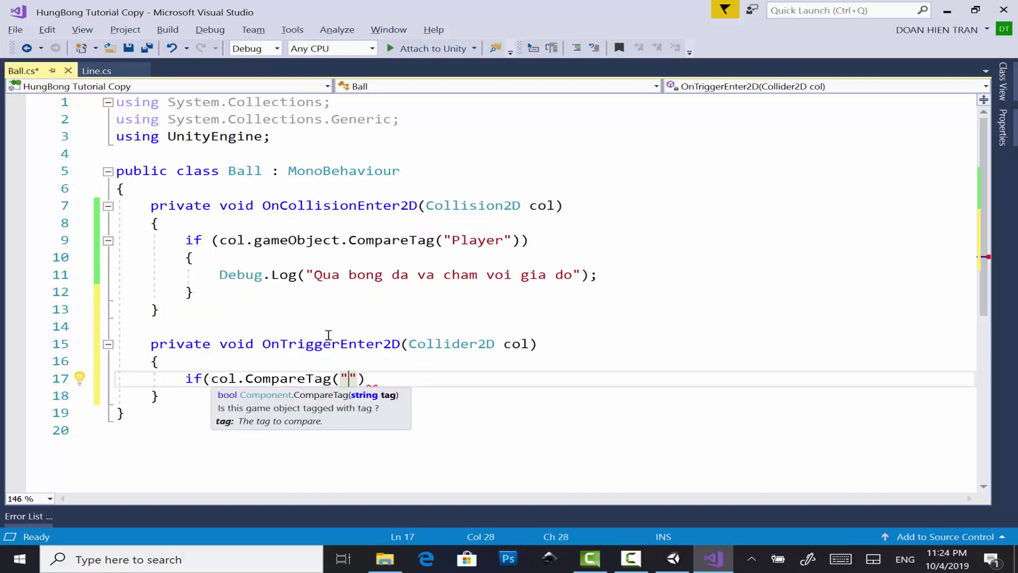
{"action": "key", "text": "Left"}
{"action": "type", "text": "Death"}
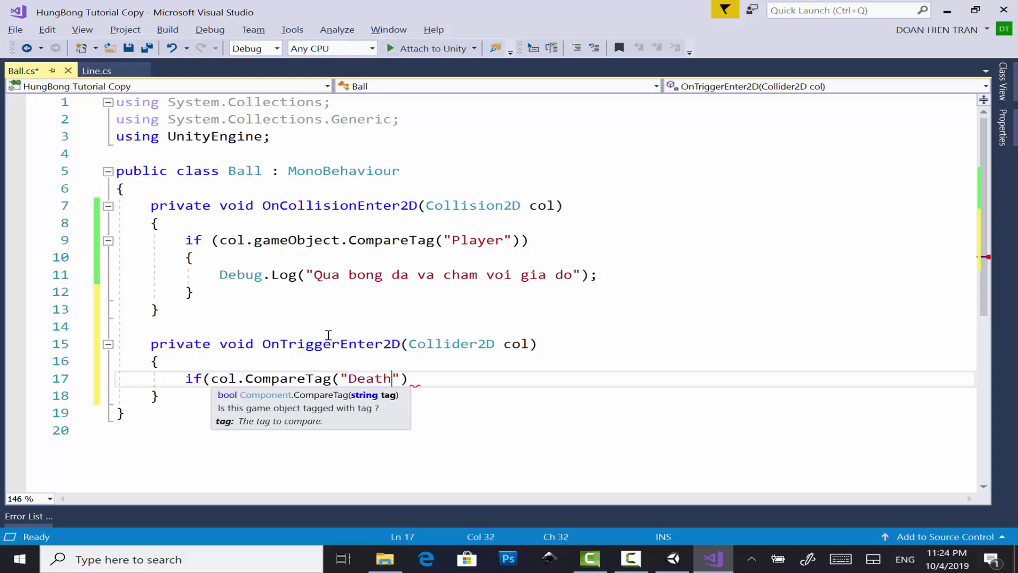
{"action": "type", "text": "Zon"}
{"action": "type", "text": "e\")"}
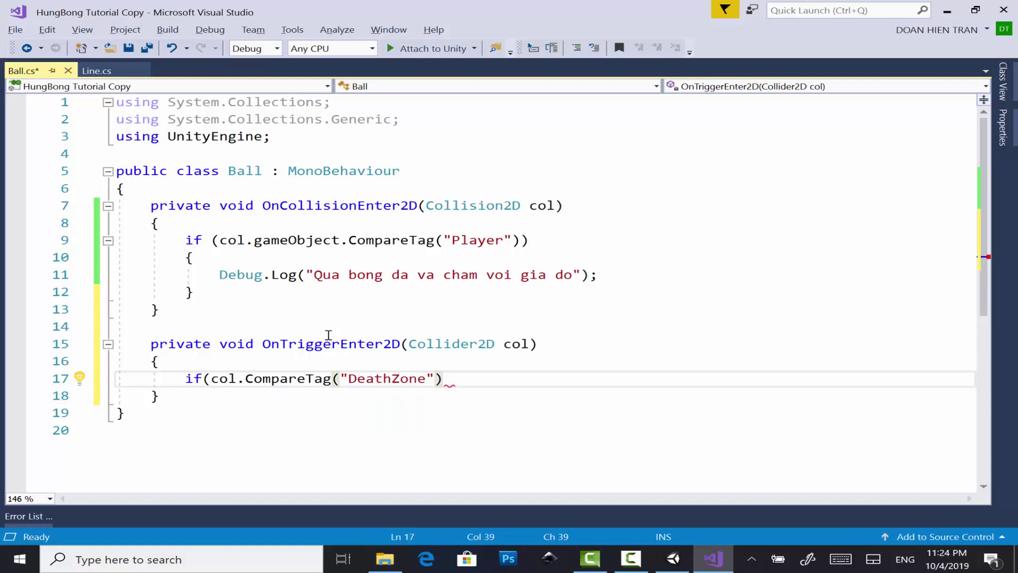
{"action": "type", "text": "){"}
Paste the deathzone Gameover Debug.Log into the if-block and save Ball.cs.
{"action": "key", "text": "Return"}
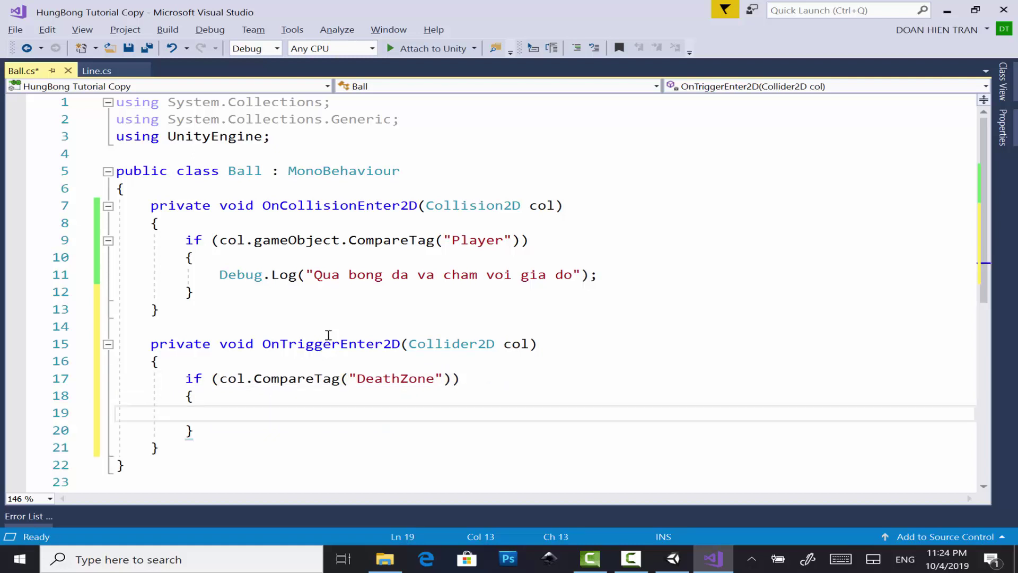
{"action": "key", "text": "ctrl+v"}
{"action": "key", "text": "ctrl+s"}
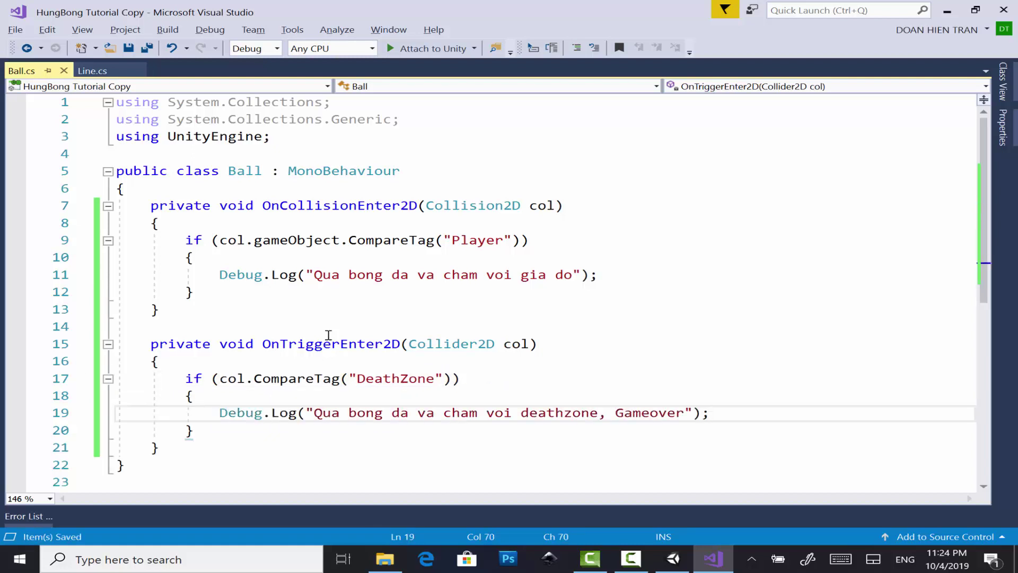
{"action": "key", "text": "alt+Tab"}
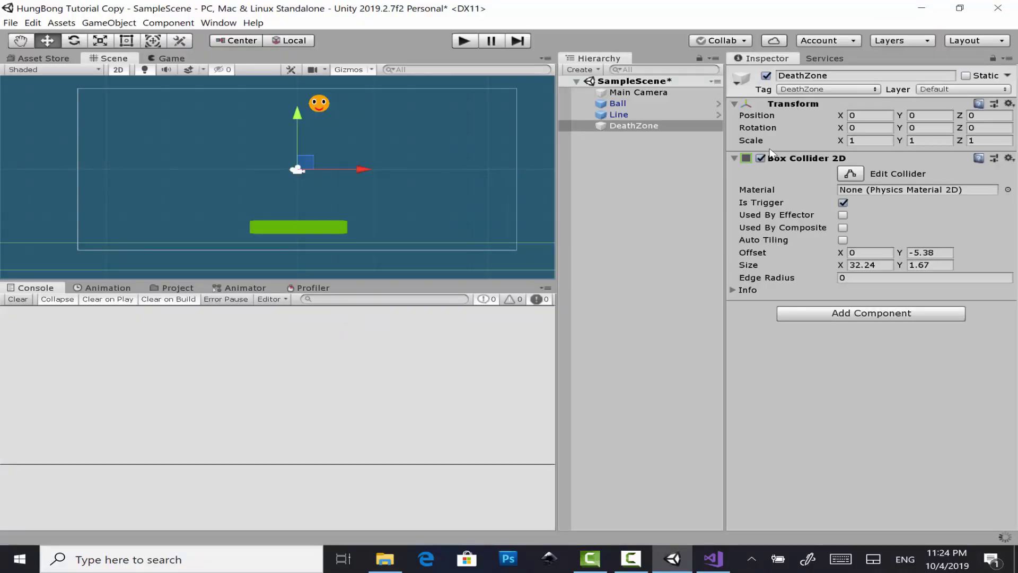
Save the scene and play it twice, moving the paddle under the ball, then stop.
{"action": "key", "text": "ctrl+s"}
{"action": "left_click", "coordinate": [462, 42]}
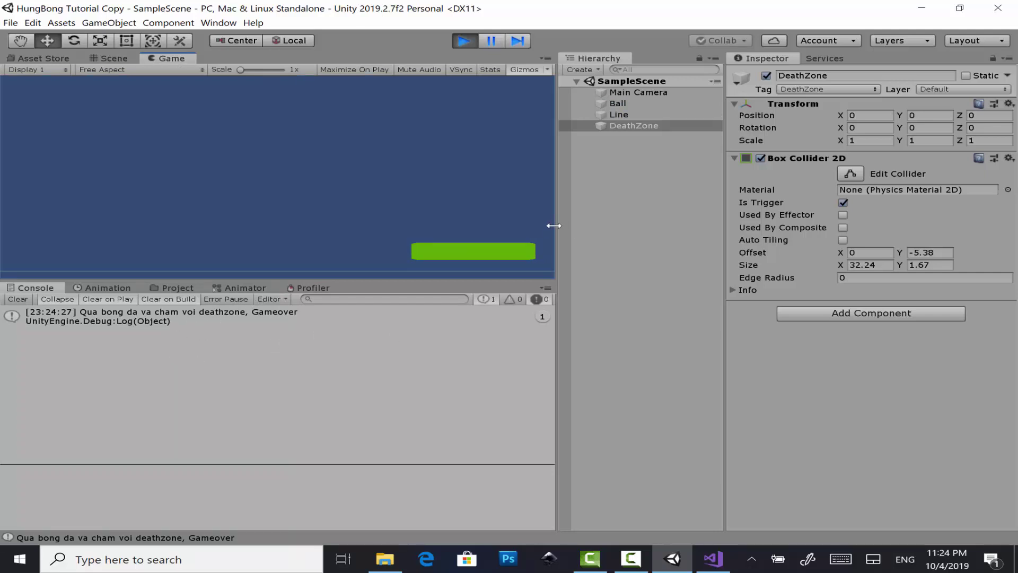
{"action": "left_click", "coordinate": [466, 44]}
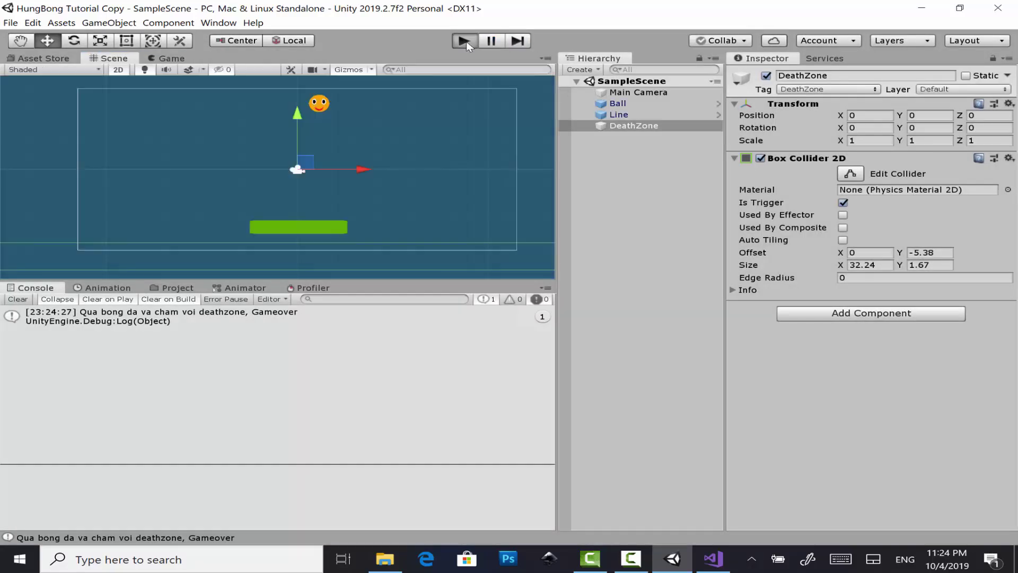
{"action": "left_click", "coordinate": [465, 42]}
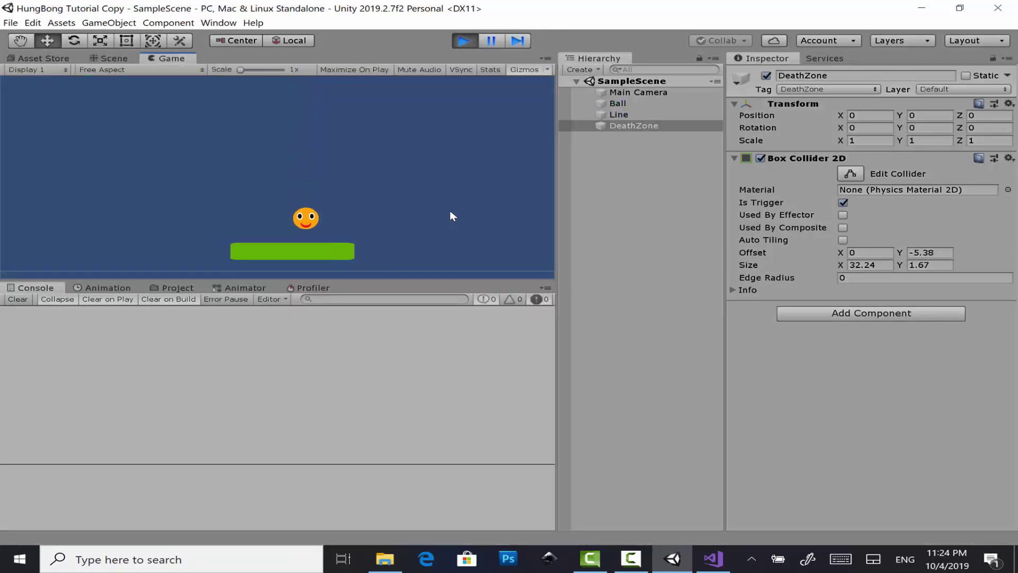
{"action": "key", "text": "Right"}
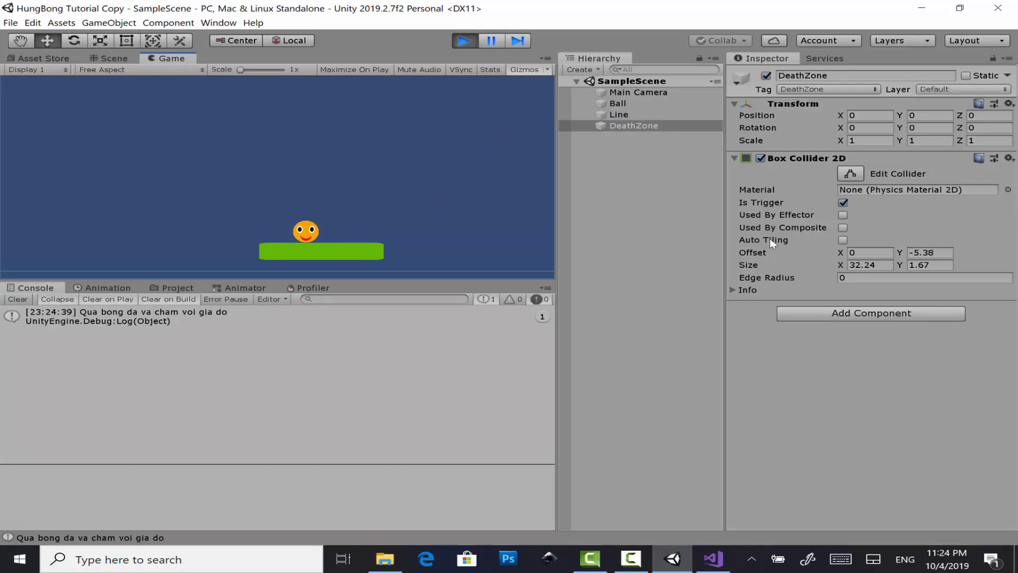
{"action": "key", "text": "ctrl+p"}
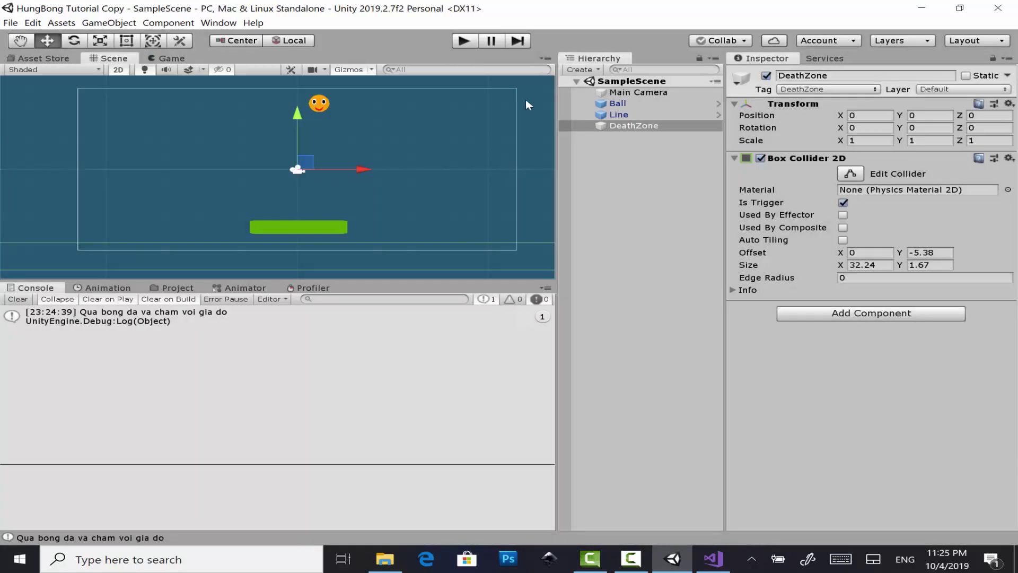